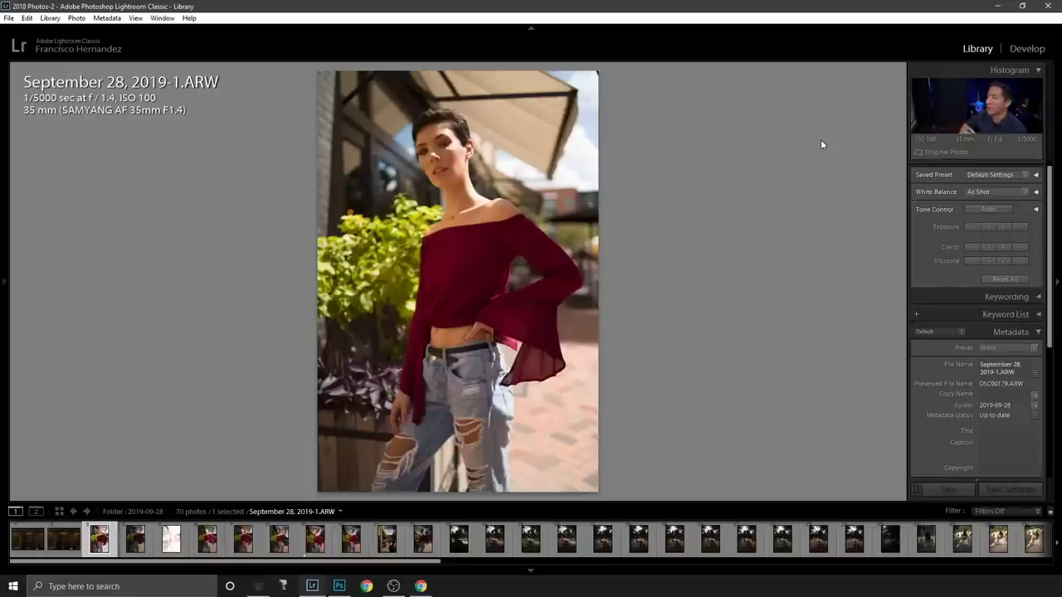
# - Compare the exposures and camera settings of photos September 28, 2019-1, 2019-2 and 2019-3
pyautogui.press('Right')
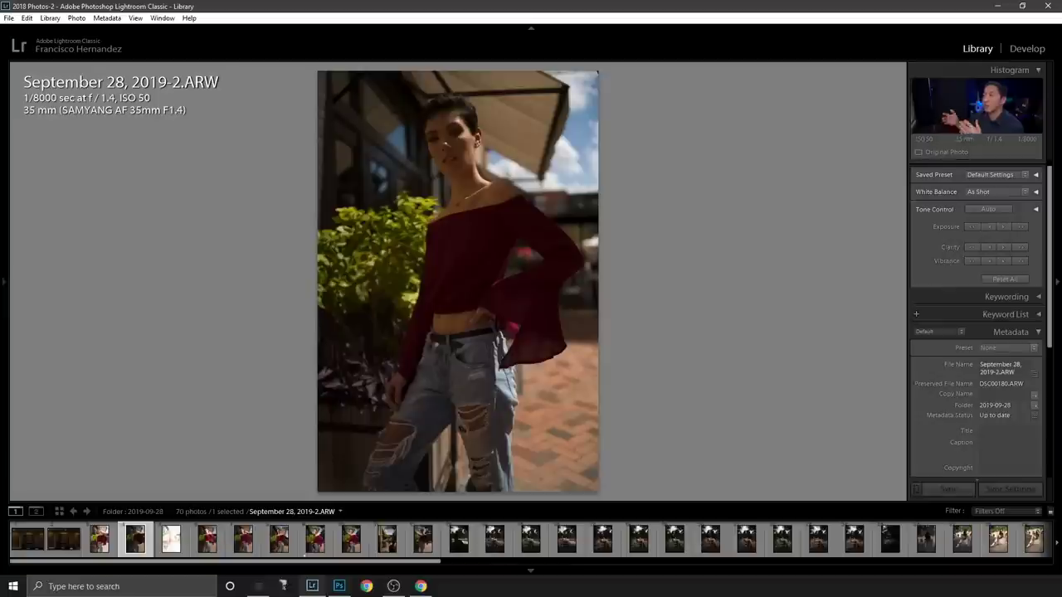
pyautogui.press('Left')
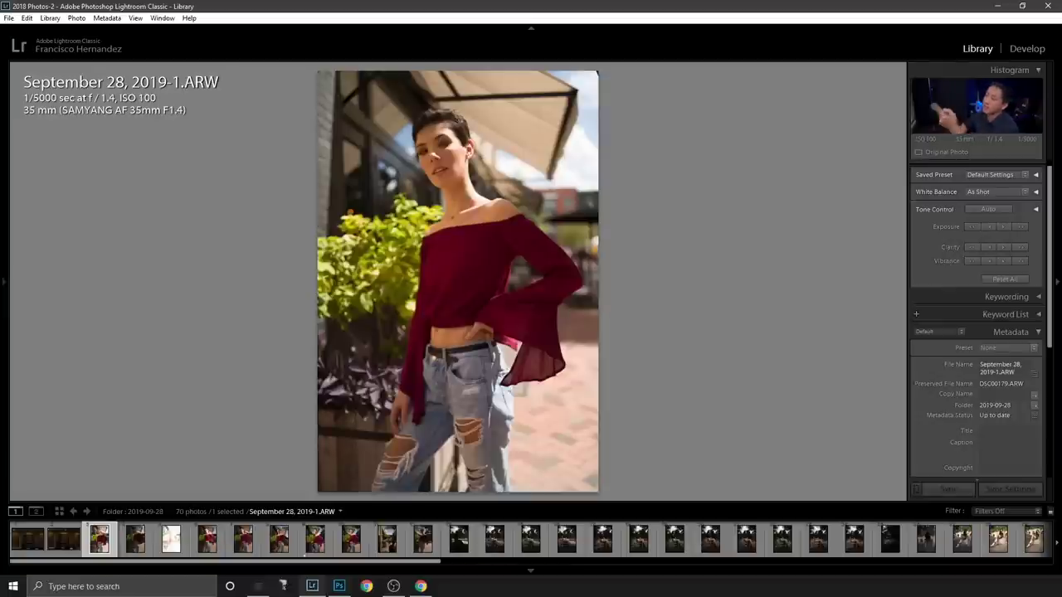
pyautogui.press('Right')
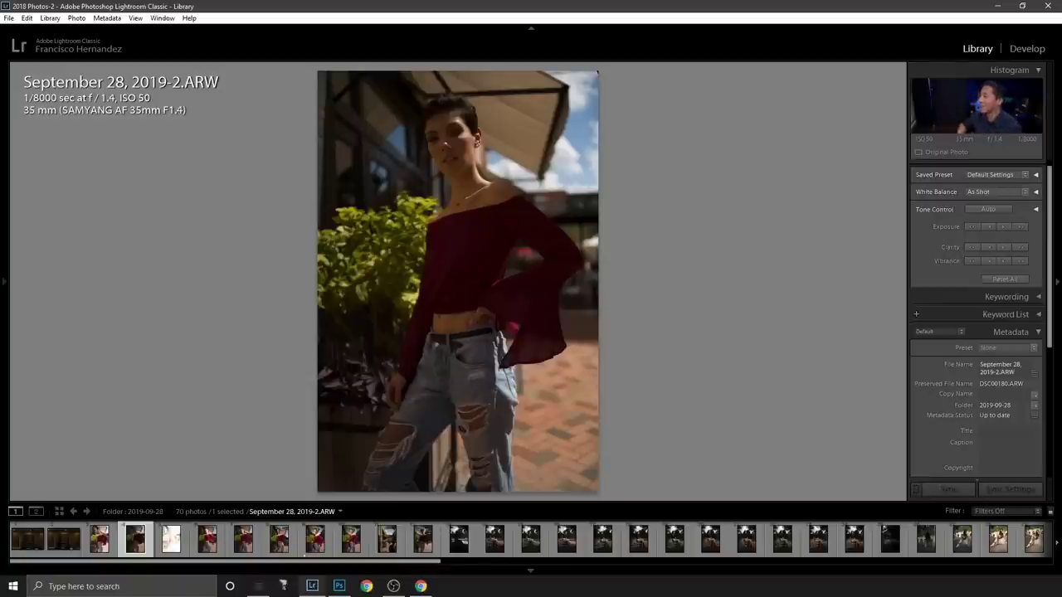
pyautogui.press('Right')
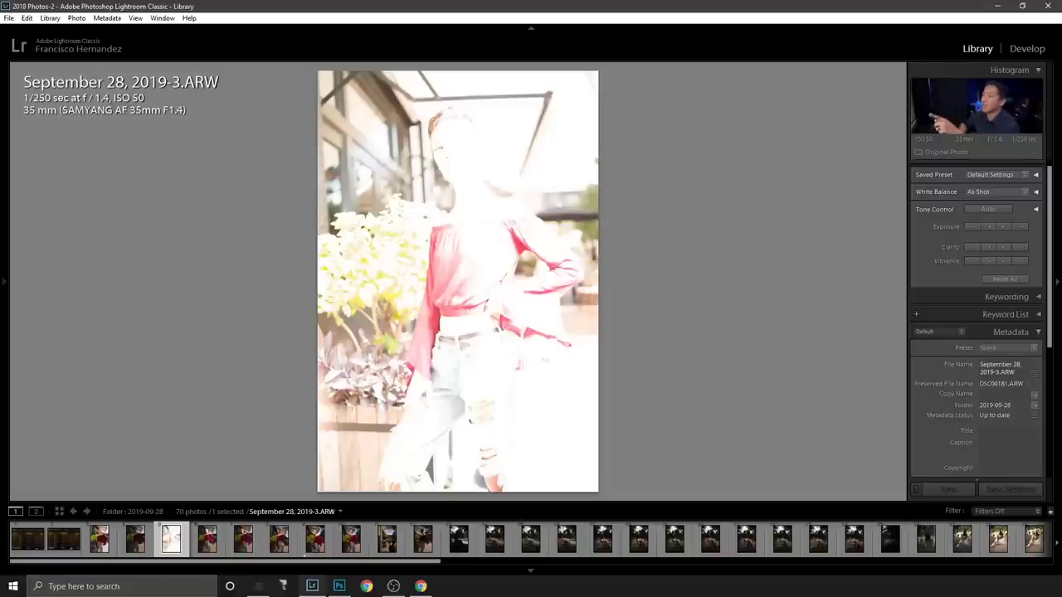
# - Review portraits September 28, 2019-4 through 2019-7, comparing neighbouring shots, and end on September 28, 2019-7.ARW
pyautogui.click(207, 539)
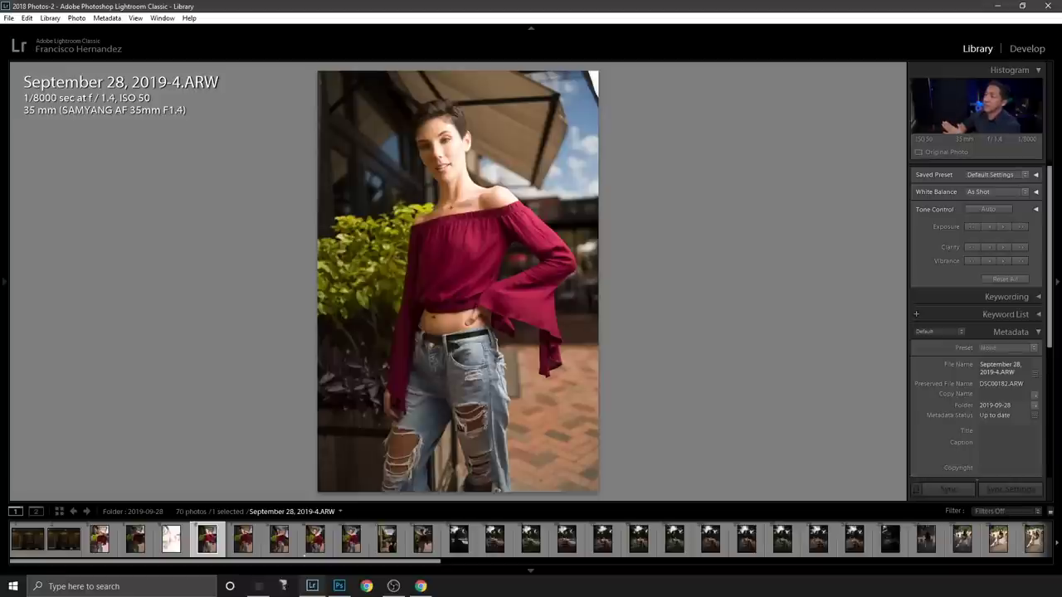
pyautogui.press('Right')
pyautogui.press('Left')
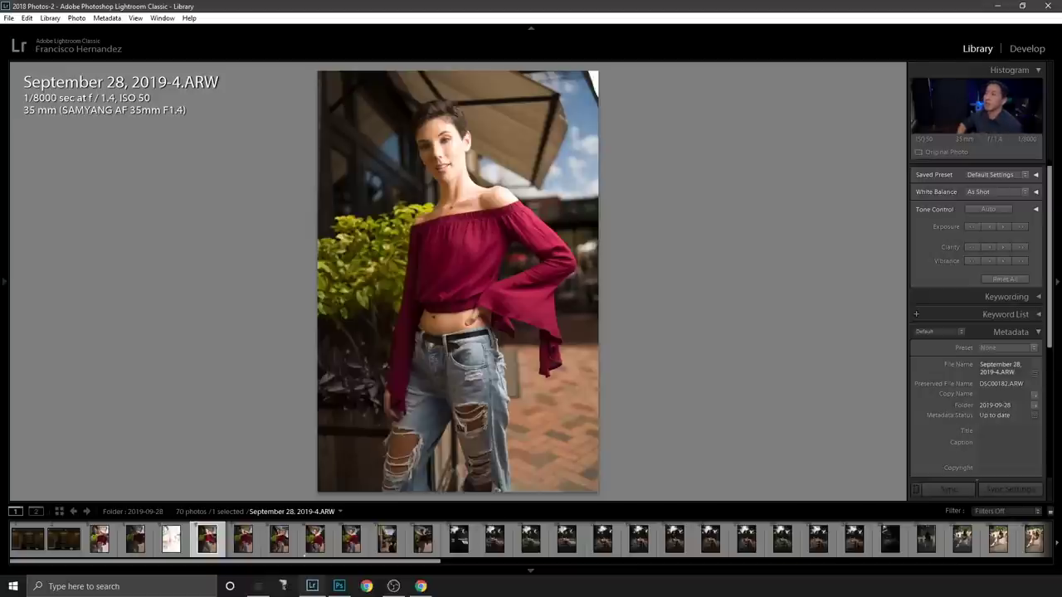
pyautogui.press('Right')
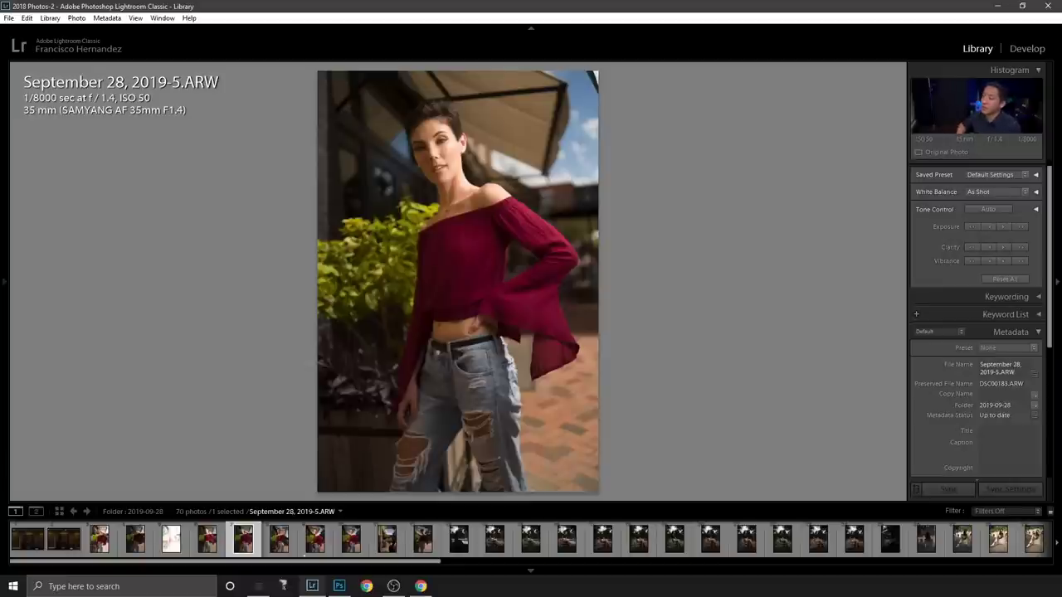
pyautogui.click(279, 539)
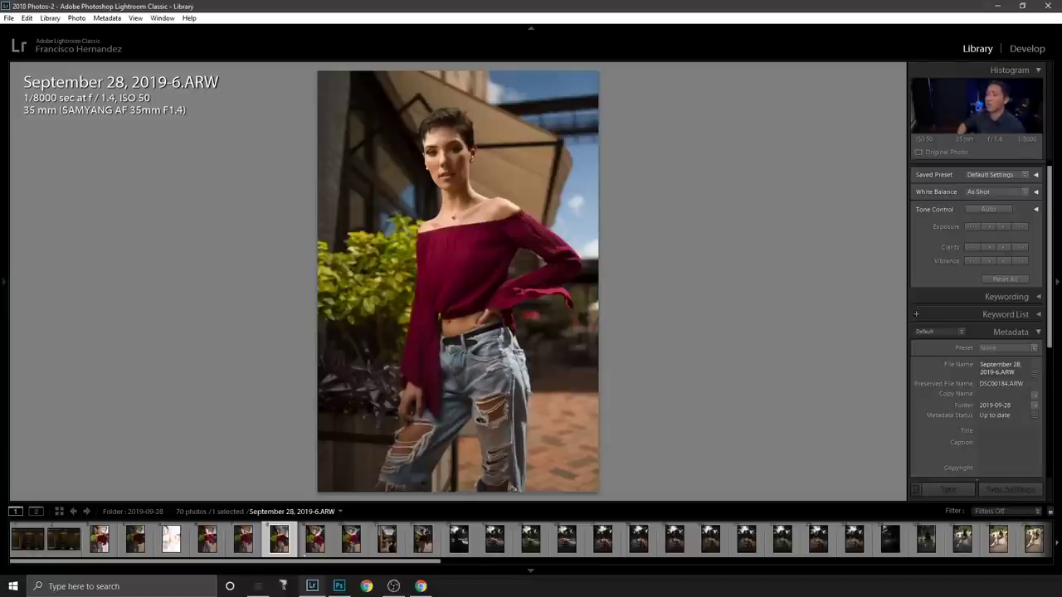
pyautogui.press('Right')
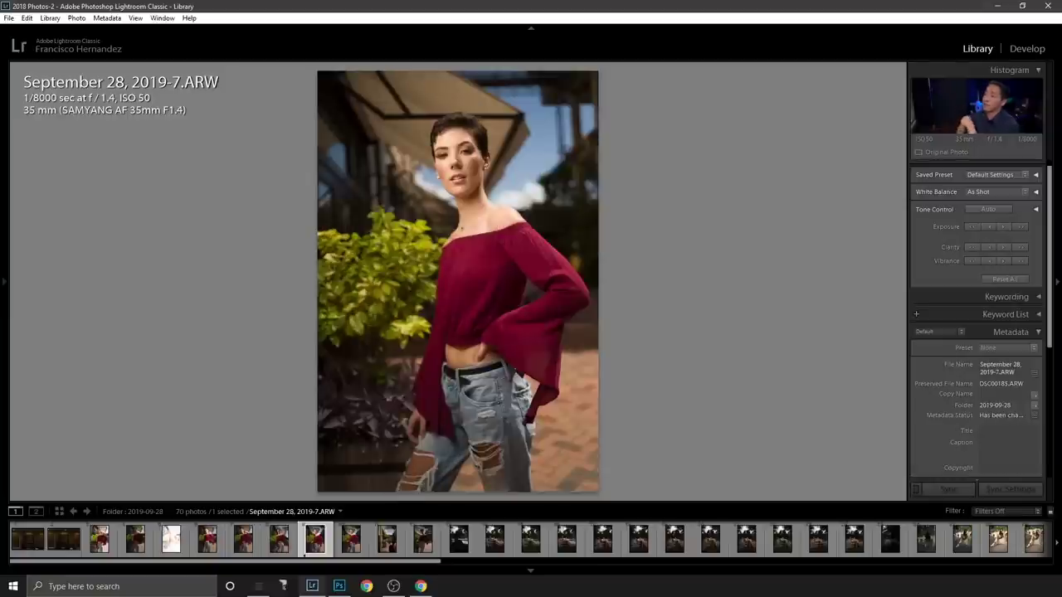
pyautogui.press('Left')
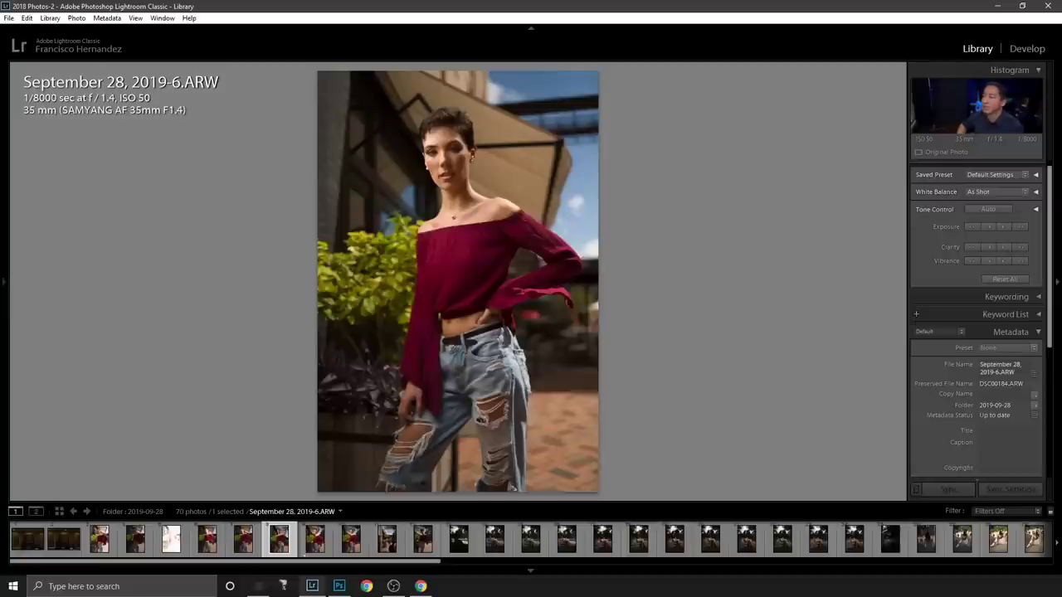
pyautogui.press('Right')
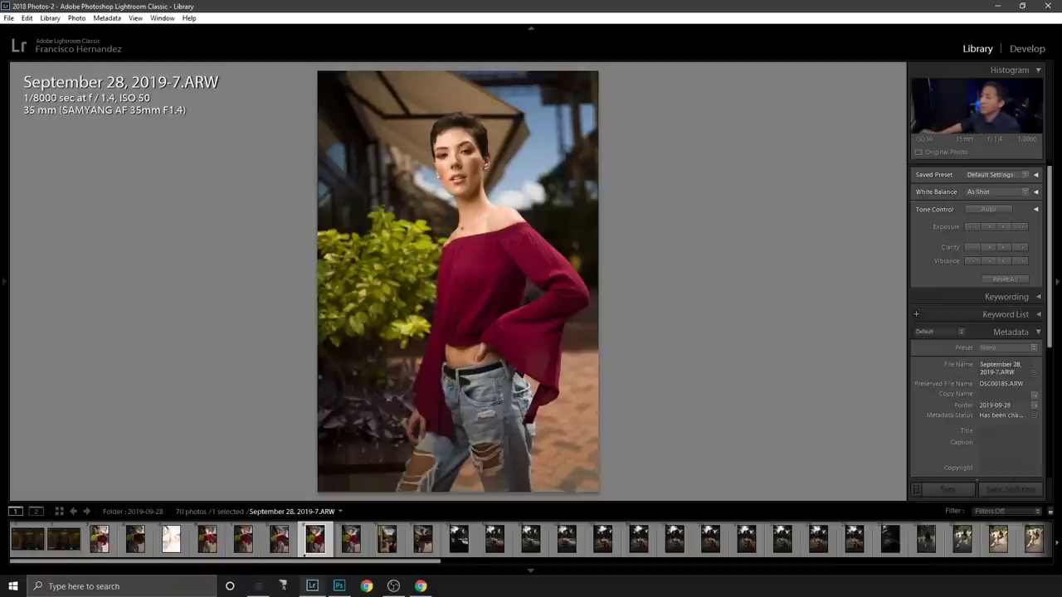
# - Examine the model's eyes and face up close, and return to the full-photo view
pyautogui.click(467, 150)
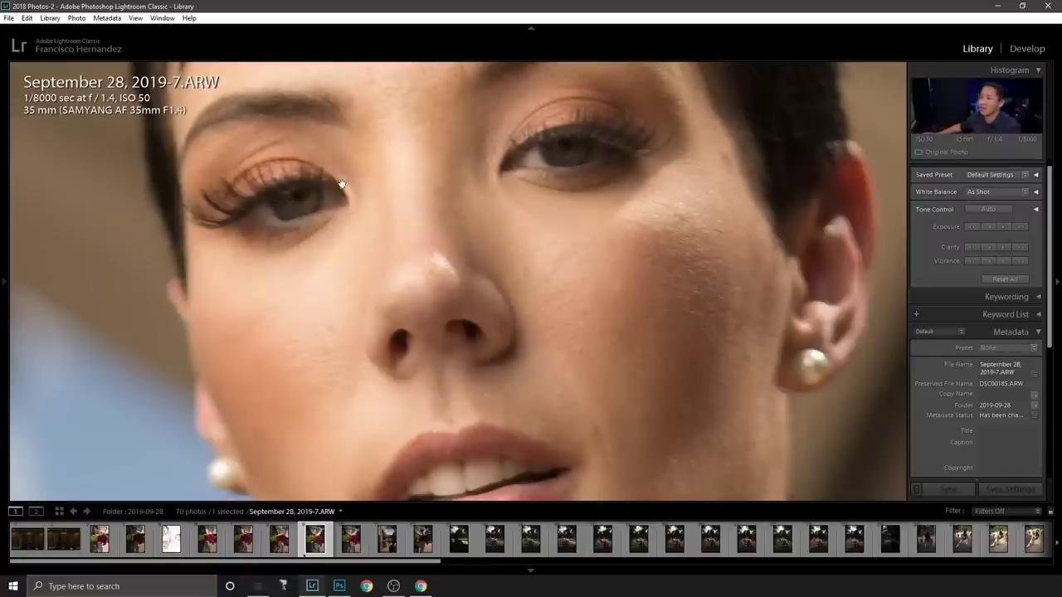
pyautogui.click(572, 144)
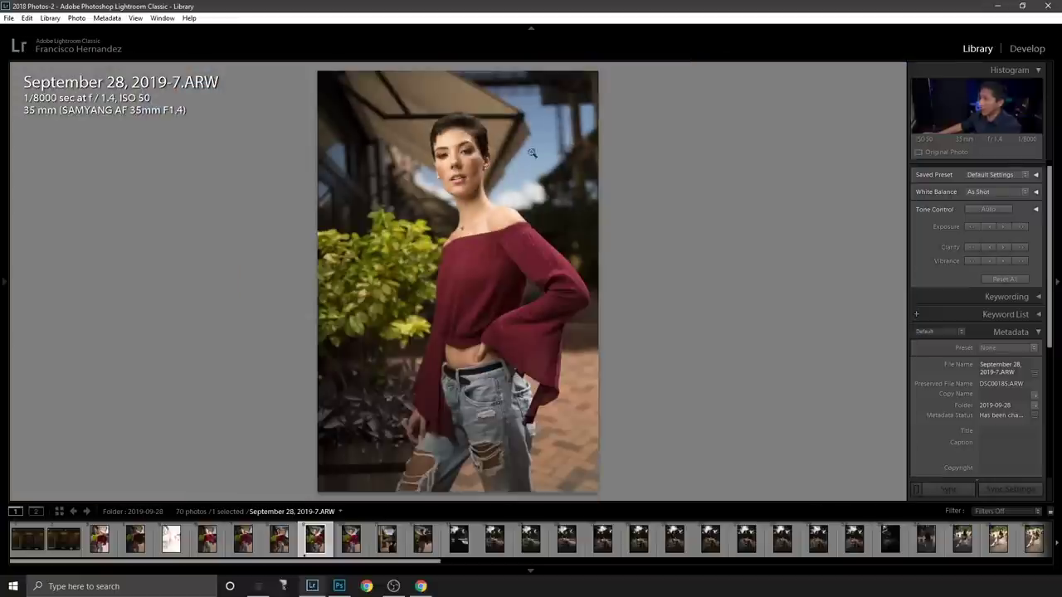
pyautogui.click(459, 155)
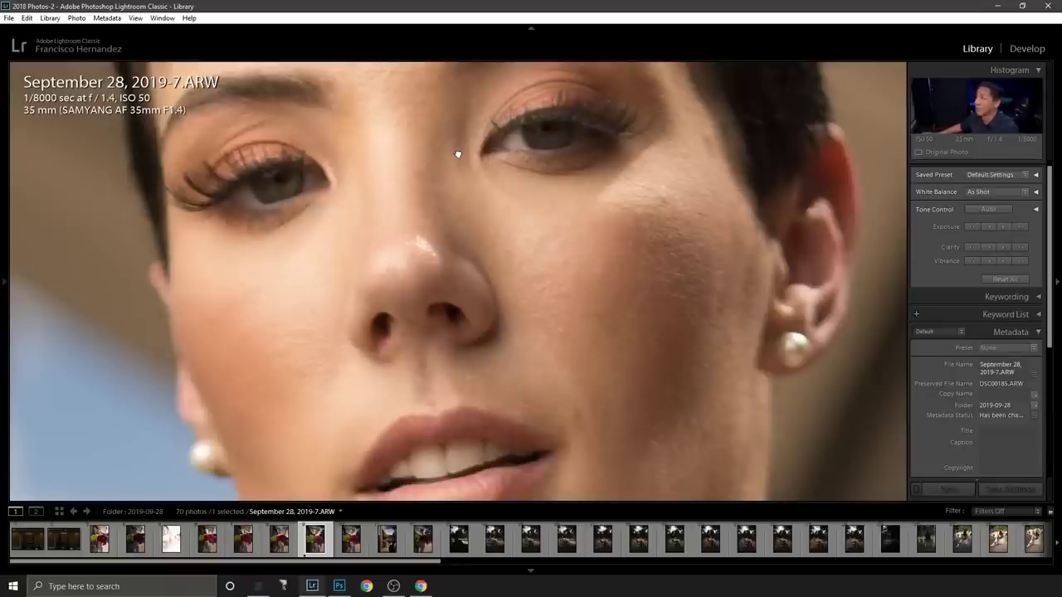
pyautogui.click(457, 154)
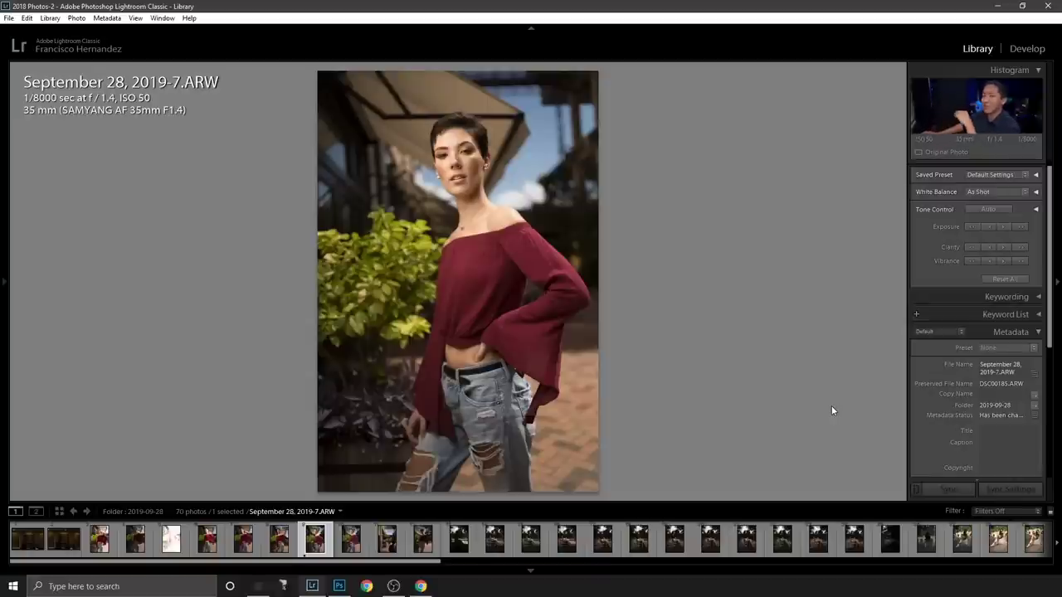
# - Open the portrait in the Develop module and set the white balance temperature to 5900
pyautogui.click(1020, 50)
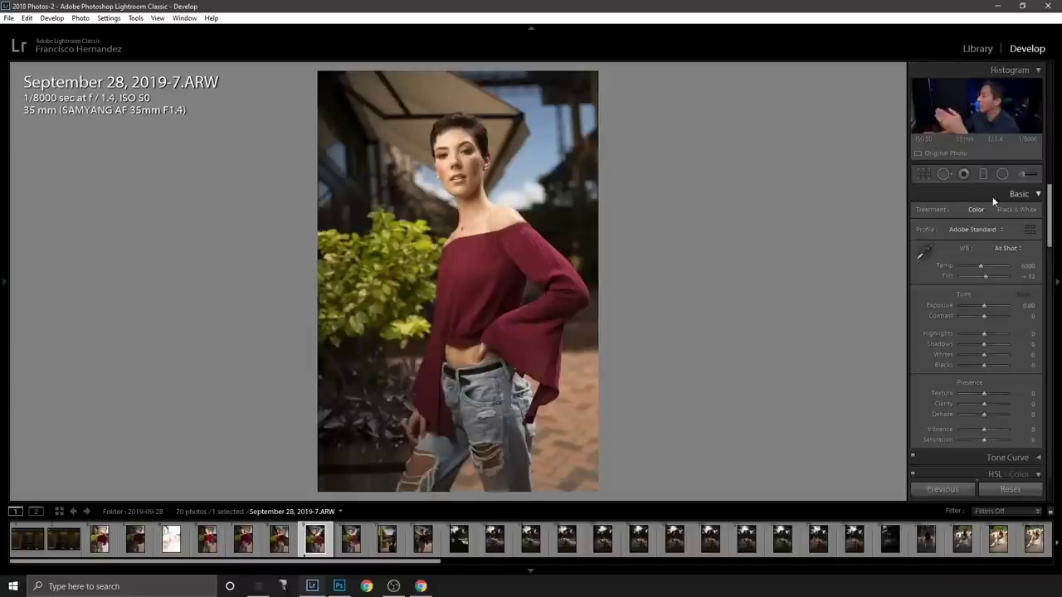
pyautogui.click(1030, 267)
pyautogui.write('6250')
pyautogui.press('Return')
pyautogui.write('5750')
pyautogui.press('Return')
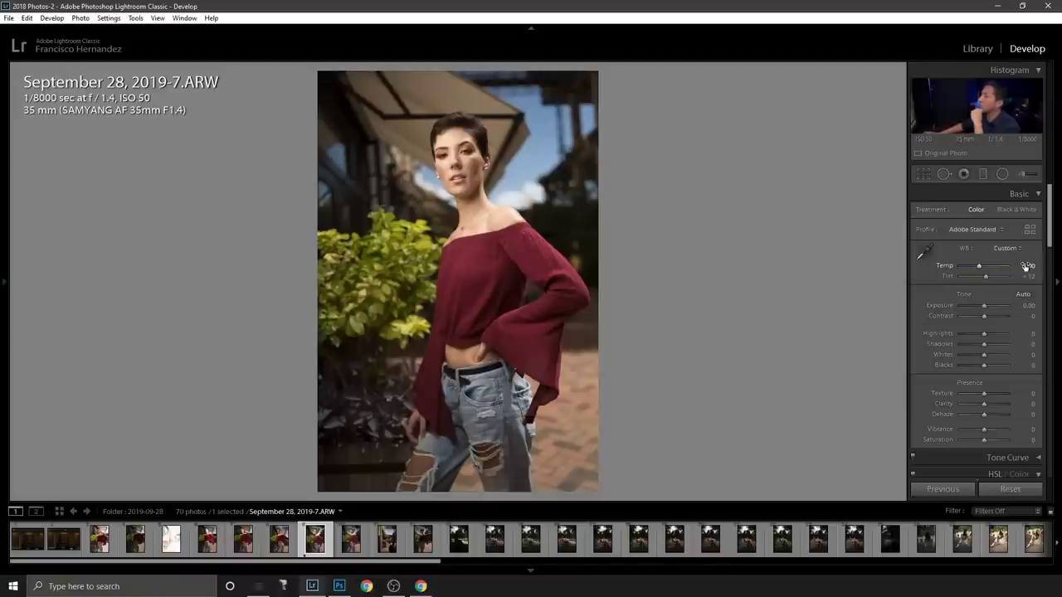
# - Set the Blue Primary saturation to +80 in the camera calibration
pyautogui.click(1046, 341)
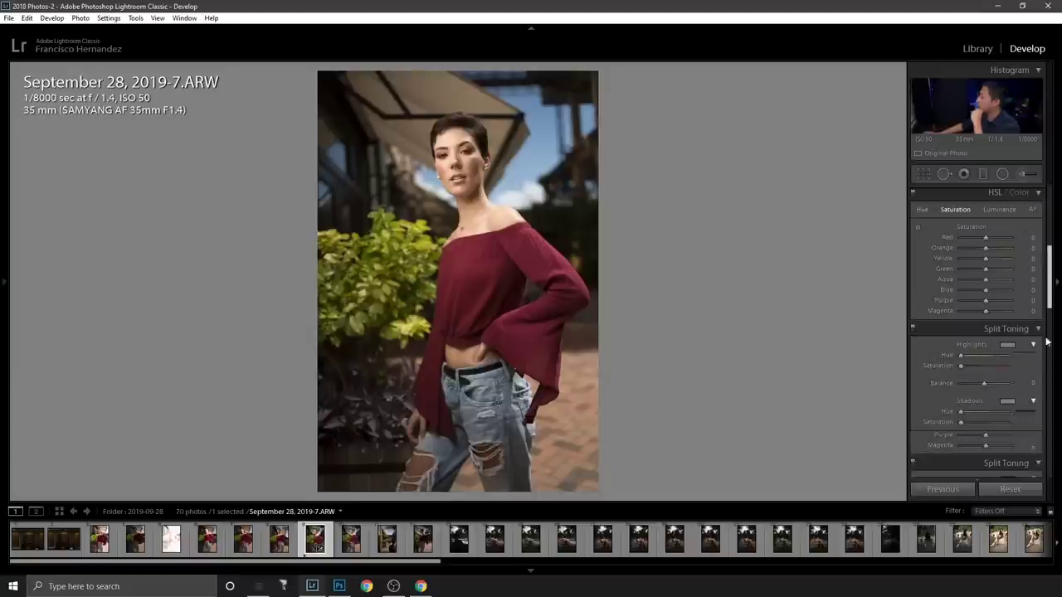
pyautogui.click(1046, 433)
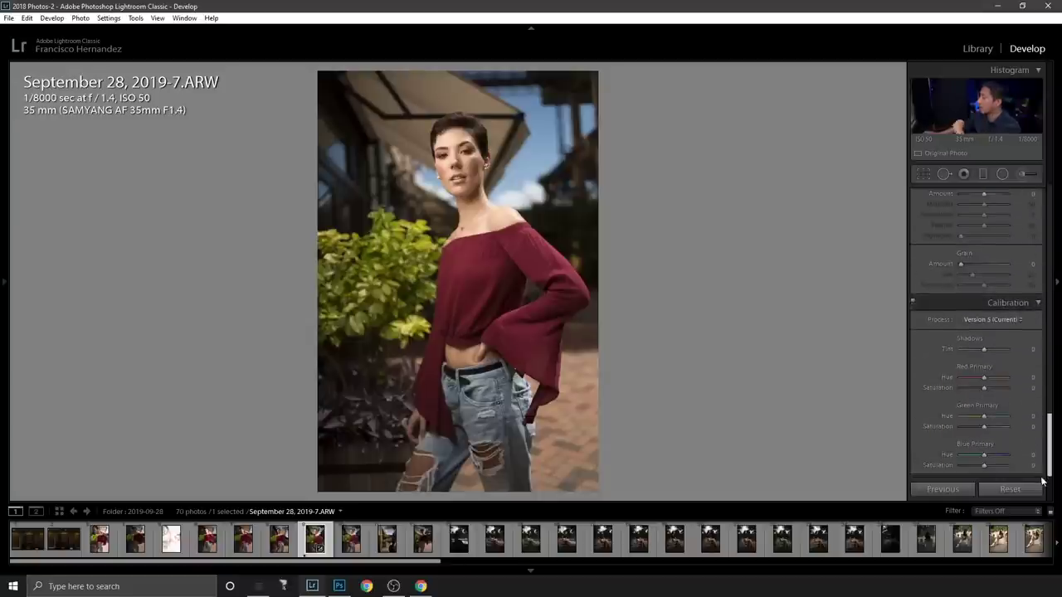
pyautogui.click(1027, 465)
pyautogui.write('1')
pyautogui.write('0')
pyautogui.press('Return')
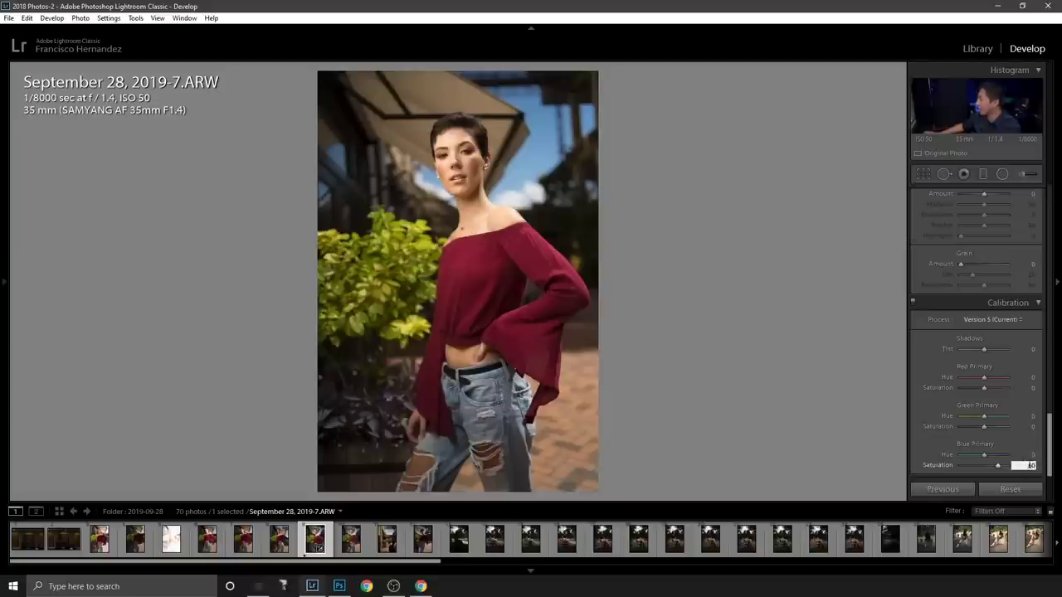
pyautogui.write('80')
pyautogui.press('Return')
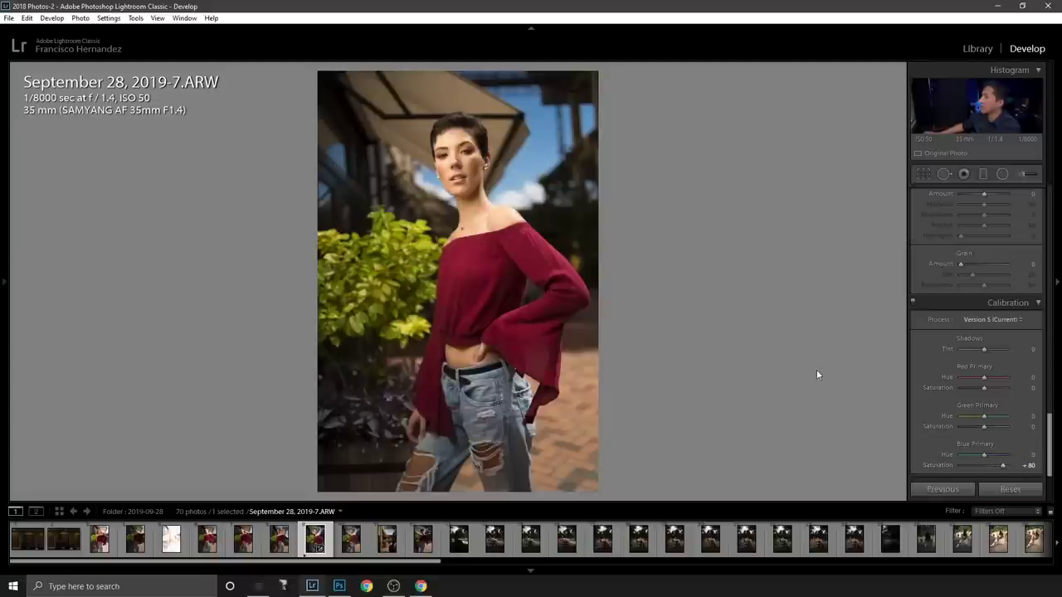
# - Set the portrait's white balance tint to +18
pyautogui.moveTo(1050, 431); pyautogui.dragTo(1052, 348)
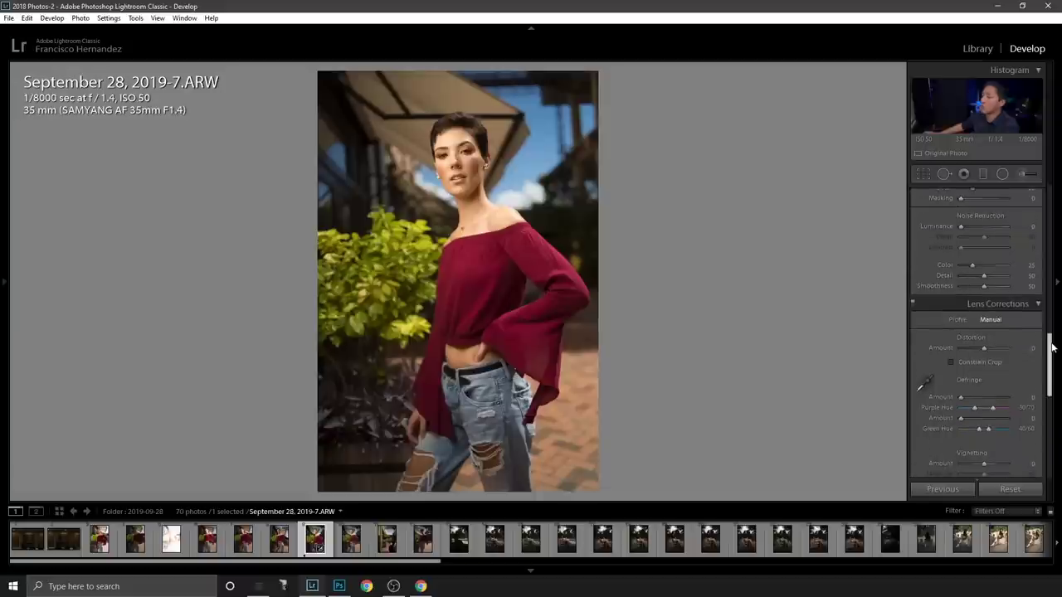
pyautogui.moveTo(1051, 348); pyautogui.dragTo(1051, 347)
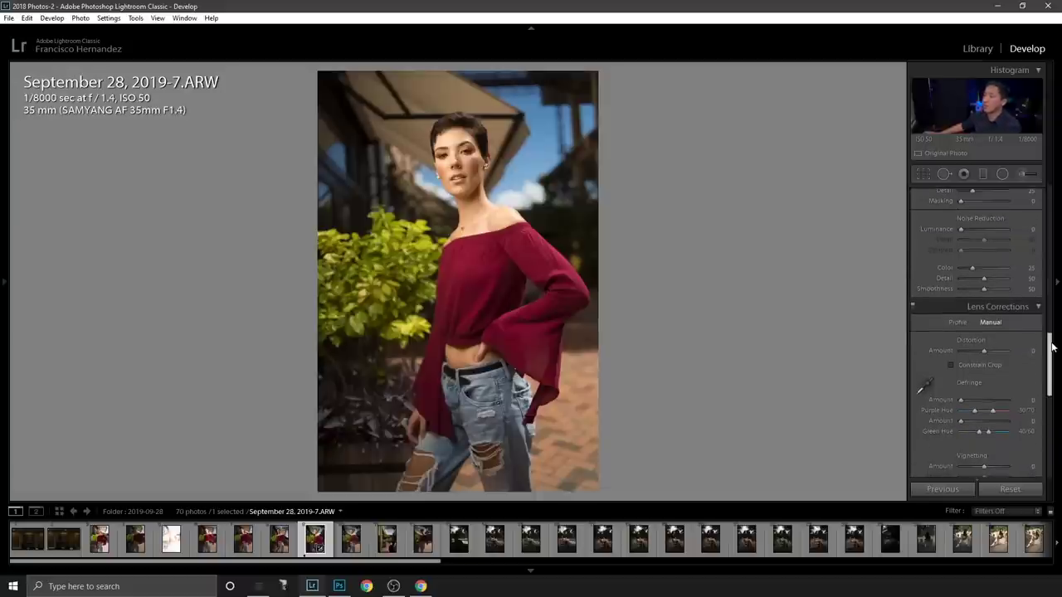
pyautogui.moveTo(1051, 347); pyautogui.dragTo(1052, 345)
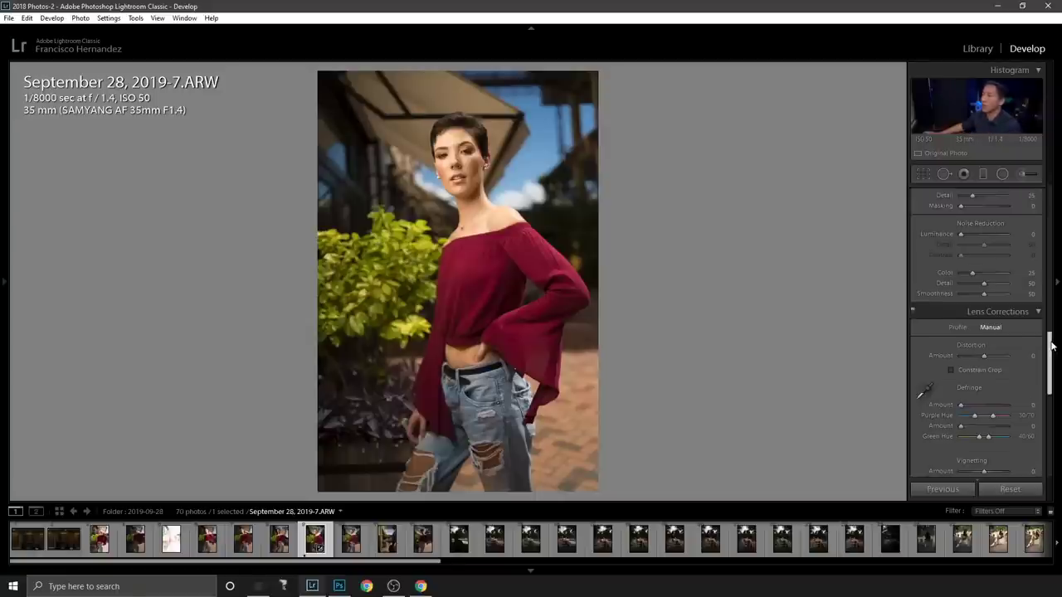
pyautogui.moveTo(1052, 346); pyautogui.dragTo(1043, 226)
pyautogui.scroll(4, 1005, 258)
pyautogui.click(1026, 275)
pyautogui.write('18')
pyautogui.press('Return')
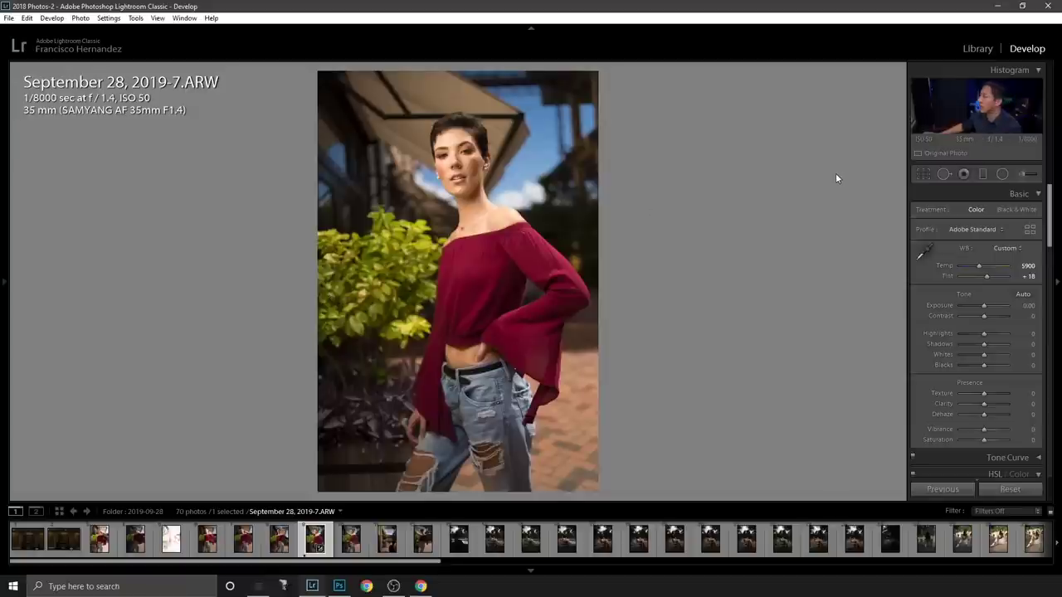
# - Lower the portrait's overall exposure to -0.25
pyautogui.click(1027, 305)
pyautogui.write('-.2')
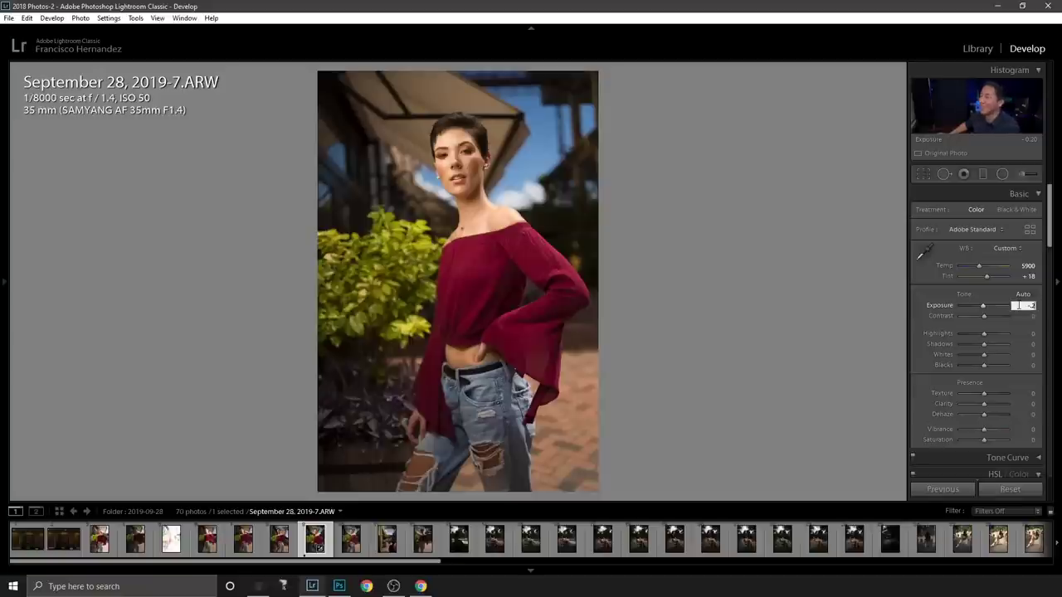
pyautogui.write('5')
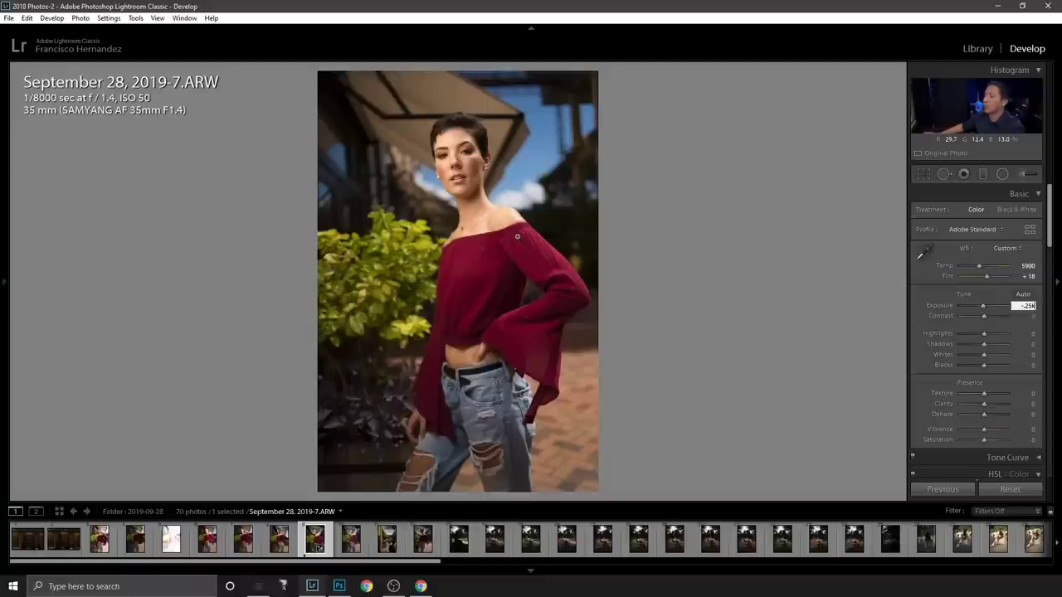
pyautogui.click(742, 246)
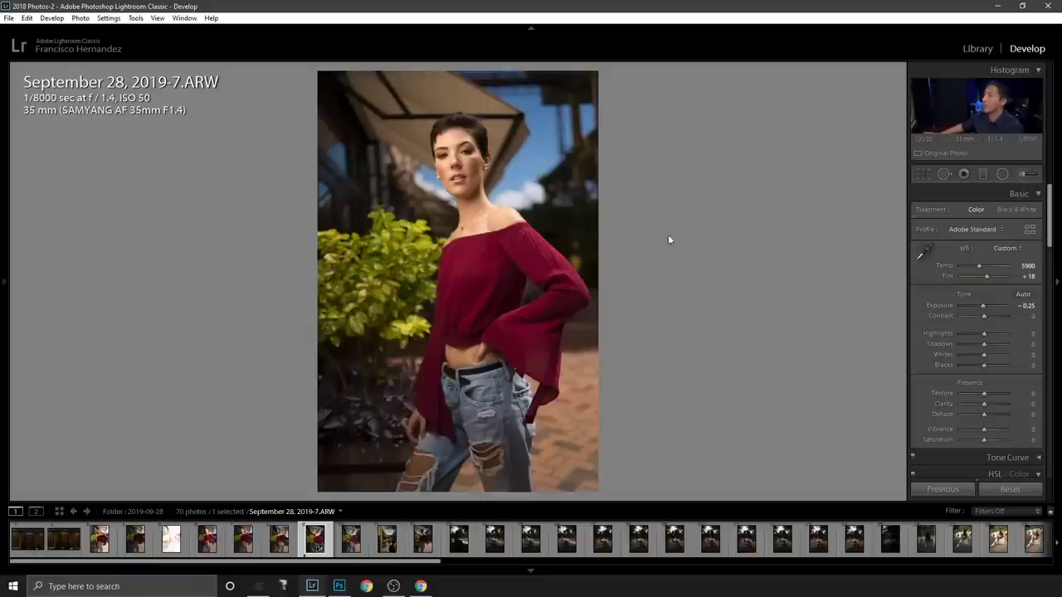
# - Paint over the model's face with the Adjustment Brush, using the Exposure effect and a brush size of 10
pyautogui.press('k')
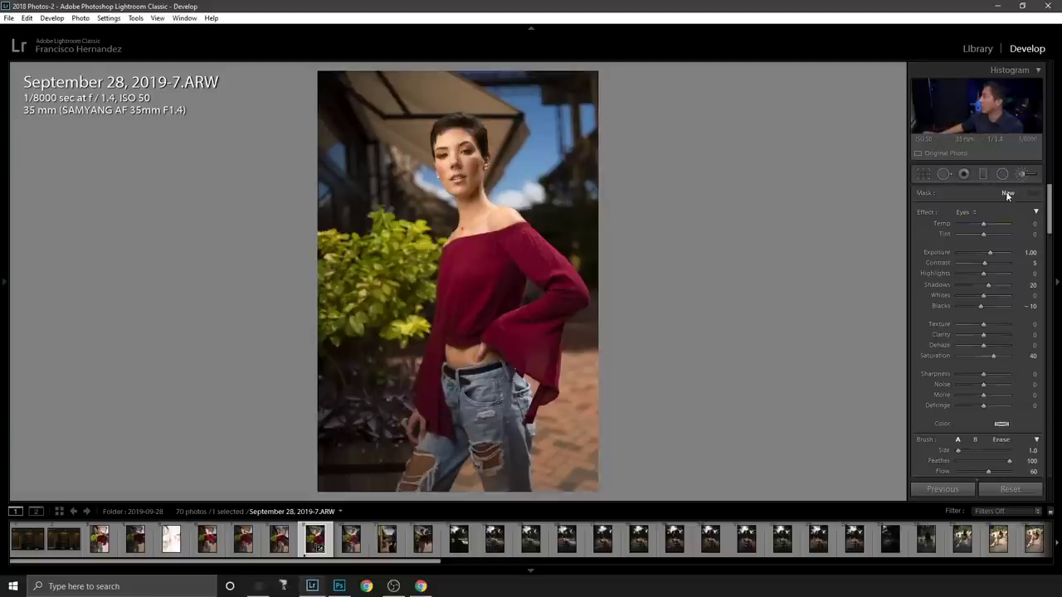
pyautogui.click(960, 212)
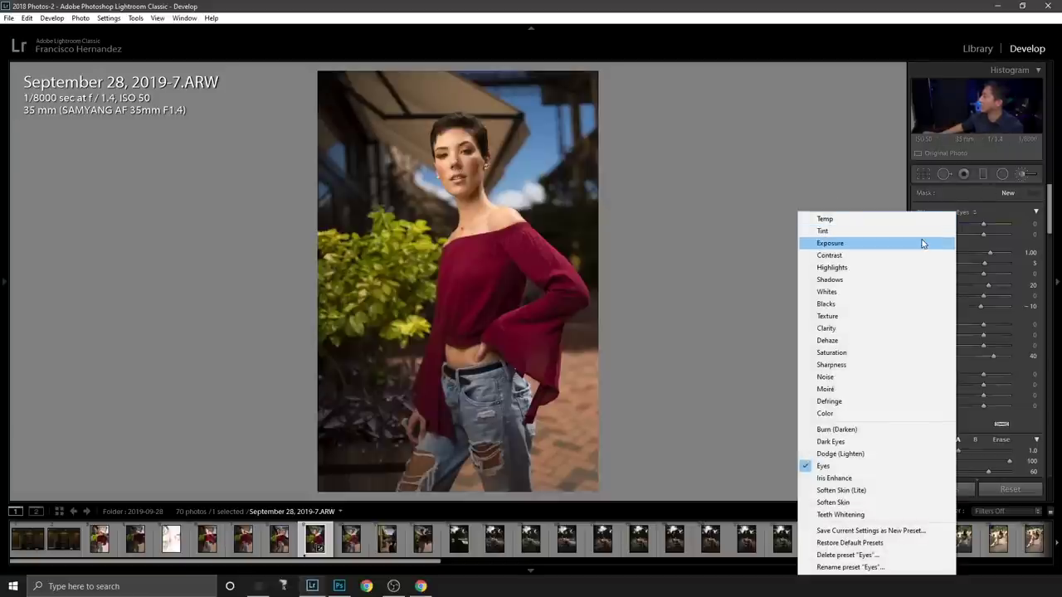
pyautogui.click(921, 241)
pyautogui.scroll(5, 498, 170)
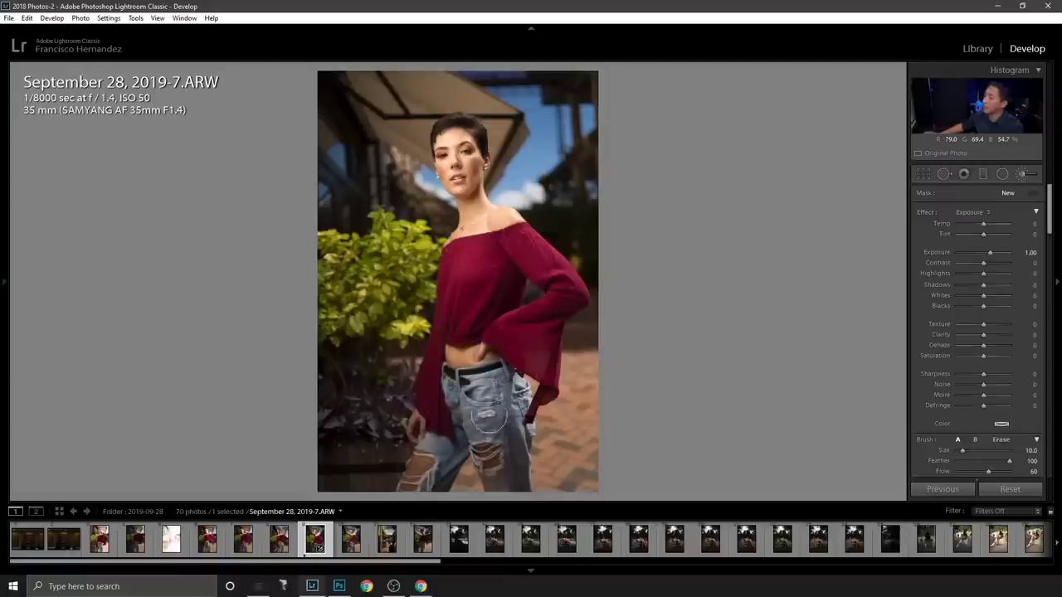
pyautogui.moveTo(452, 133)
pyautogui.mouseDown()
pyautogui.moveTo(475, 140)
pyautogui.moveTo(464, 141)
pyautogui.mouseUp()
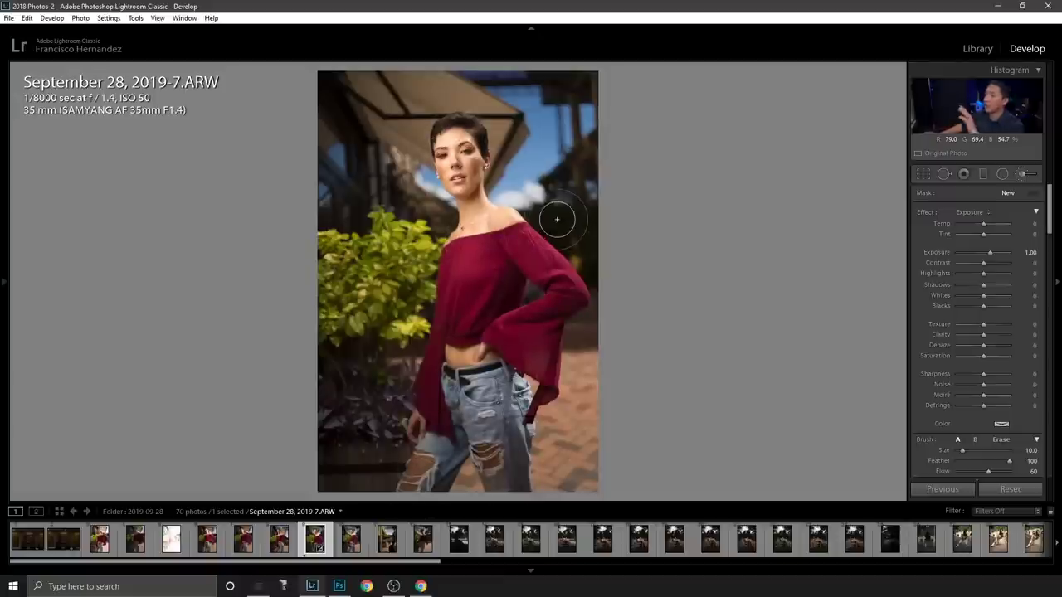
# - Set the exposure of the brush adjustment on the face to 0.20
pyautogui.click(1030, 252)
pyautogui.press('Down')
pyautogui.press('Down')
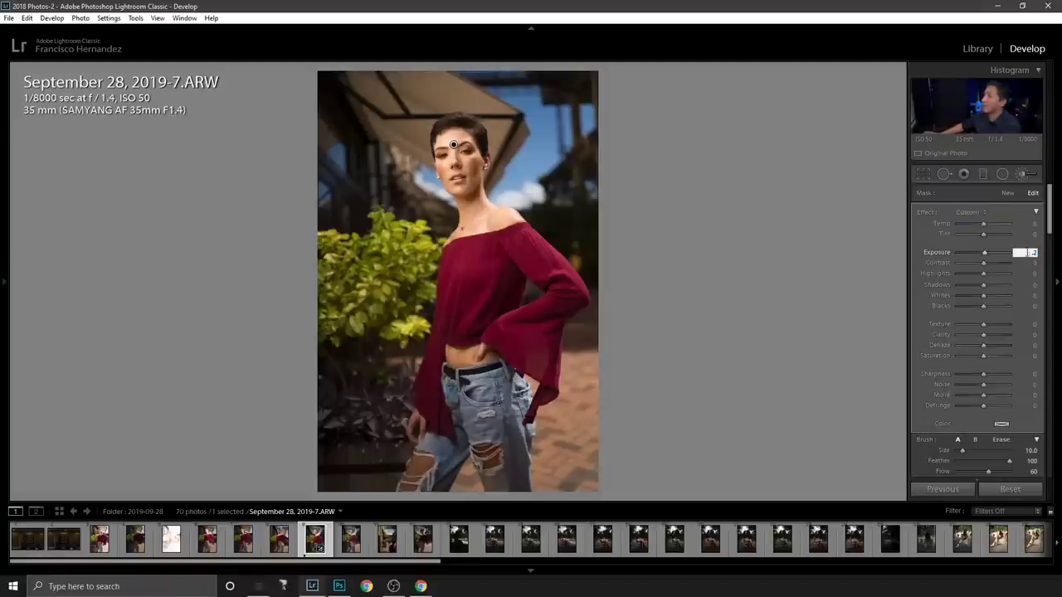
pyautogui.press('Return')
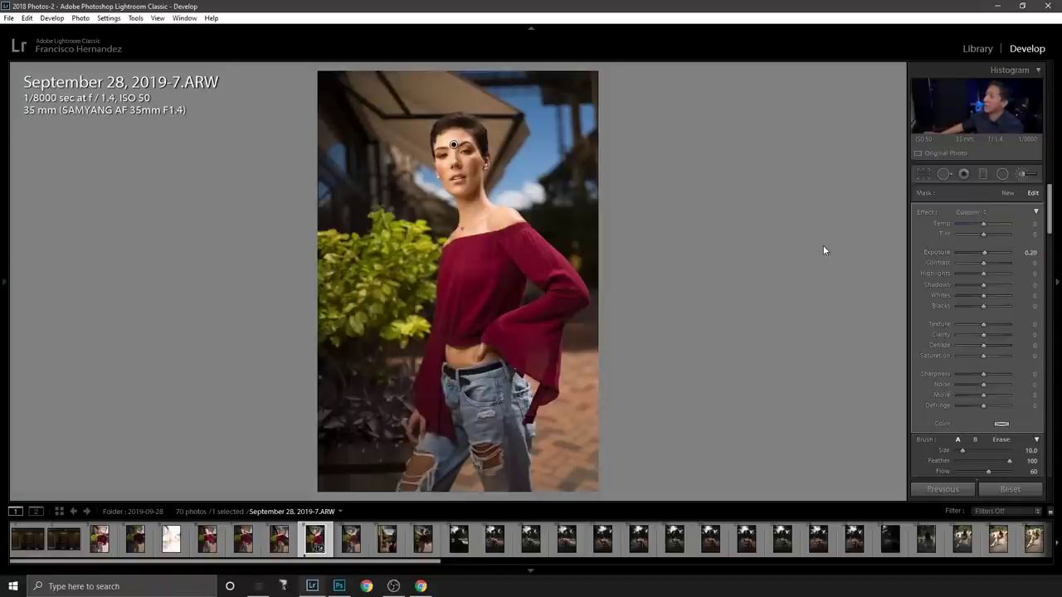
pyautogui.click(651, 179)
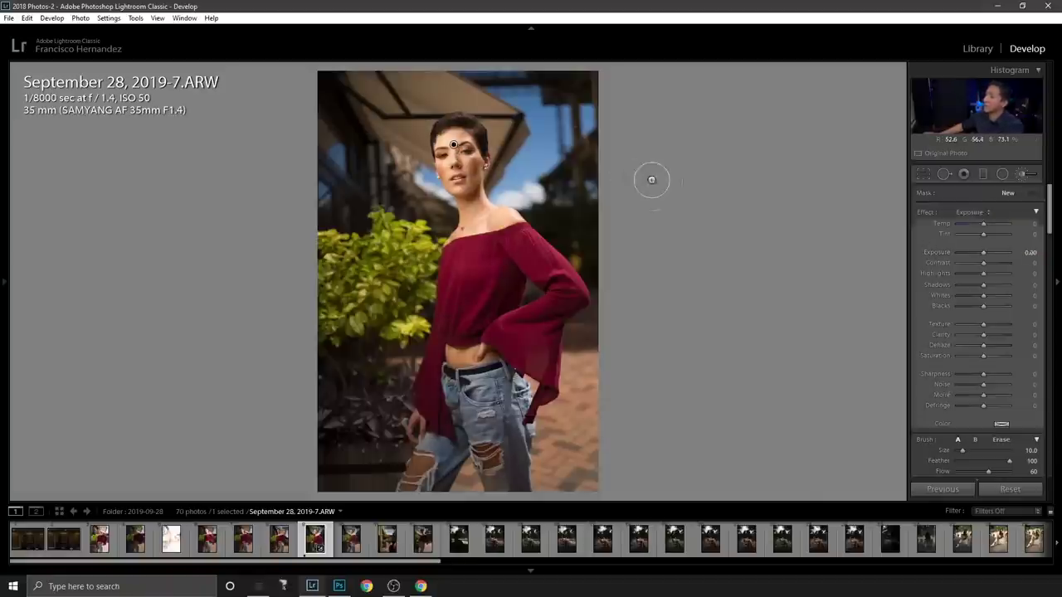
# - Undo the deletion of the brush adjustment on the model's face and close the Adjustment Brush
pyautogui.hotkey('ctrl', 'z')
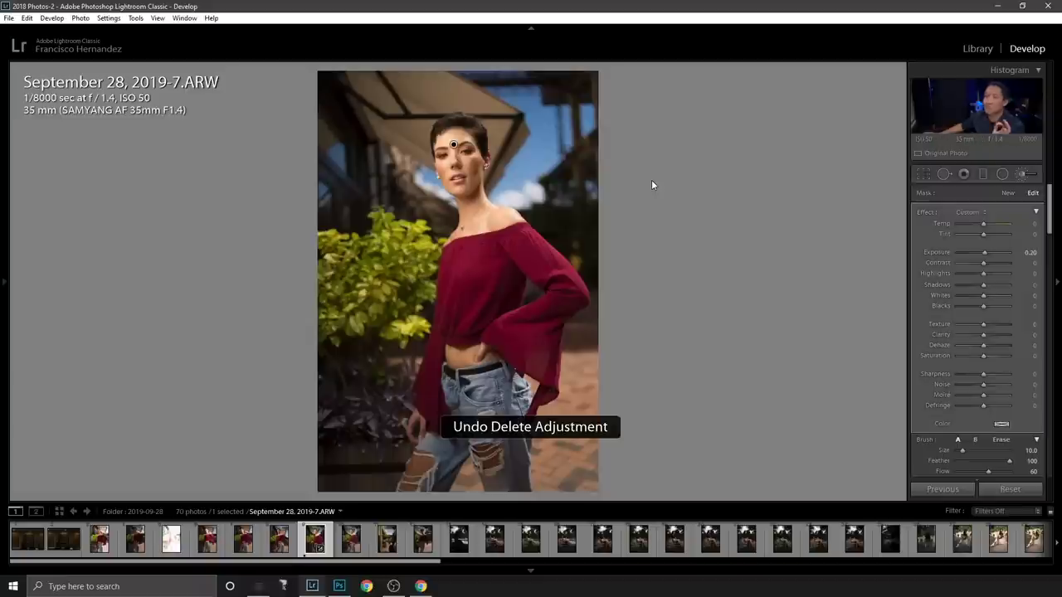
pyautogui.press('k')
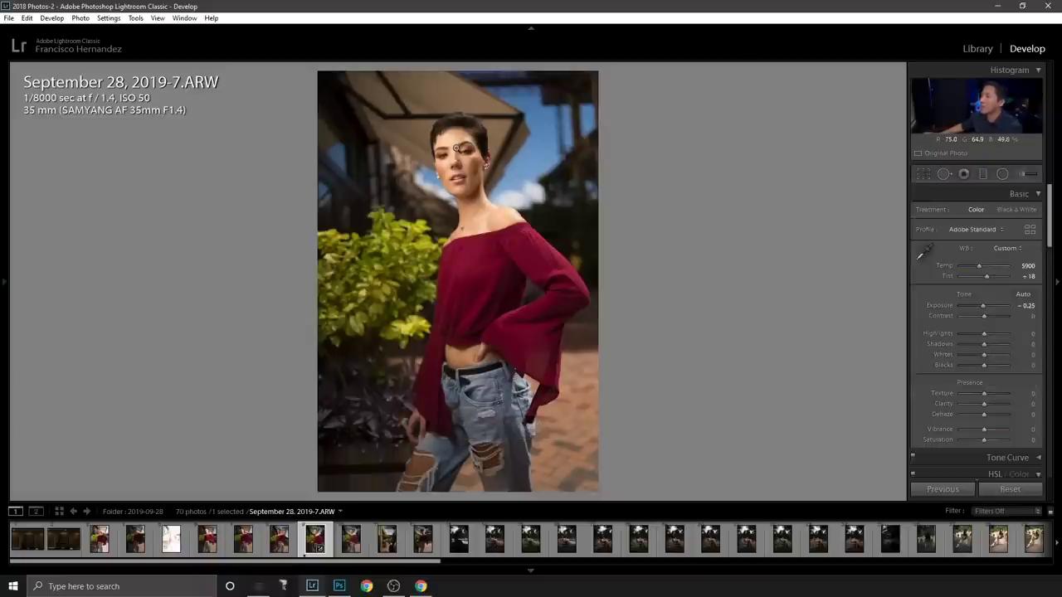
# - Paint over the irises of both eyes with the Adjustment Brush, using the Eyes effect and a brush size of 3
pyautogui.click(455, 148)
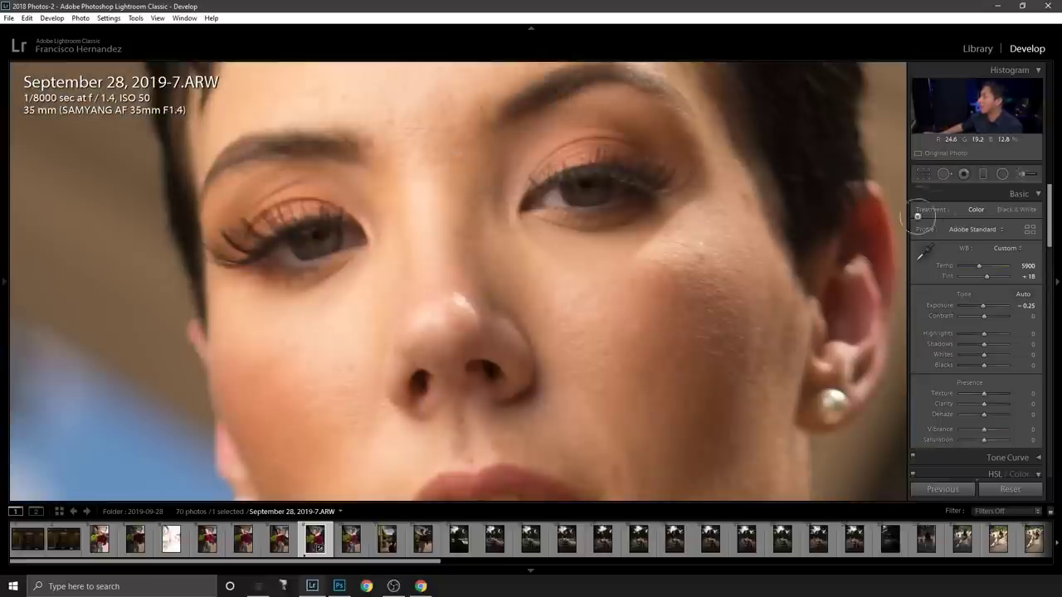
pyautogui.press('k')
pyautogui.click(962, 213)
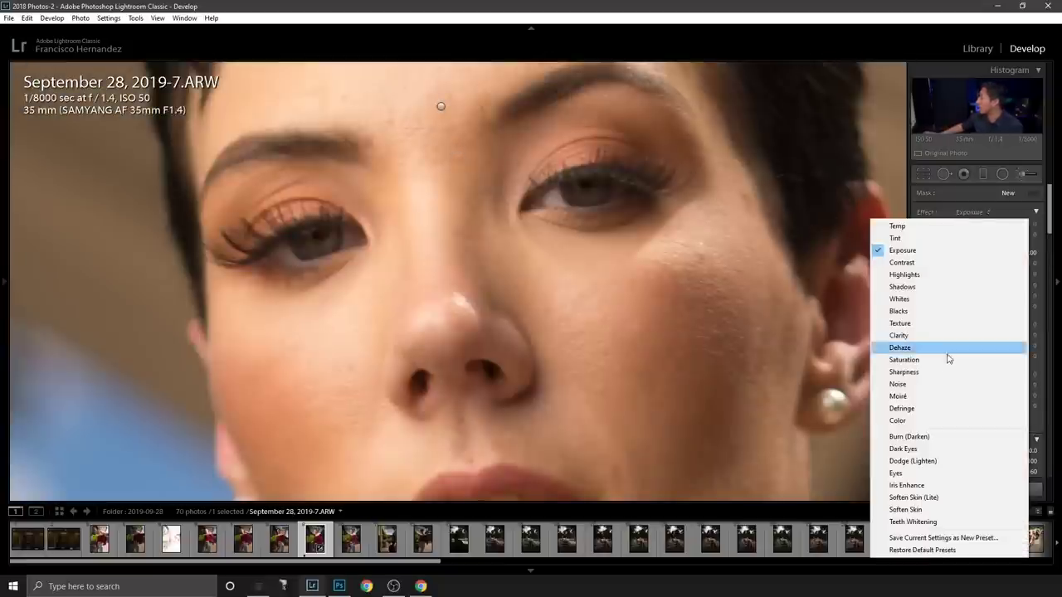
pyautogui.click(916, 474)
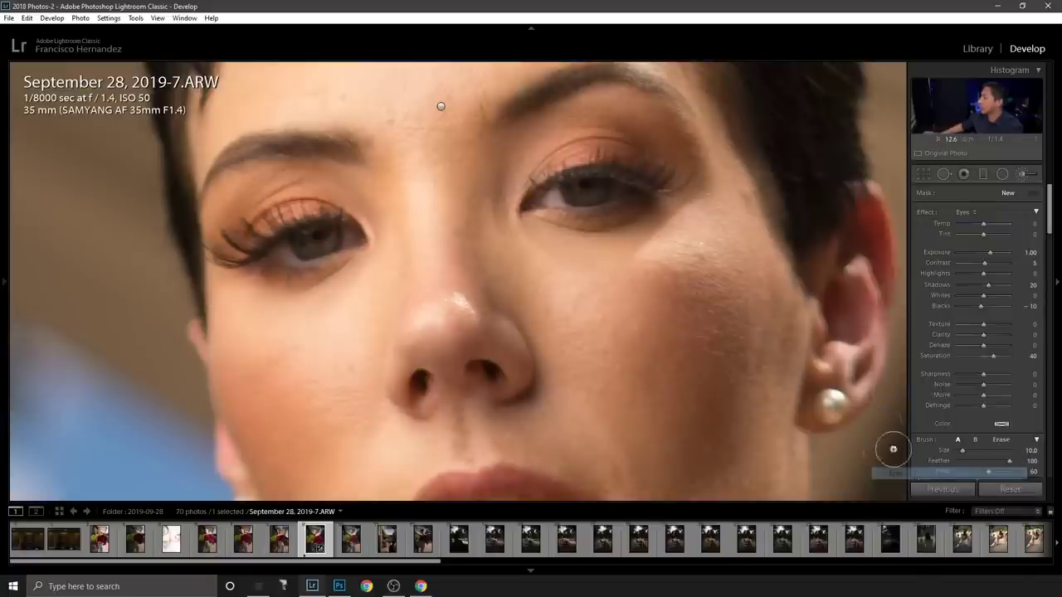
pyautogui.scroll(2, 592, 188)
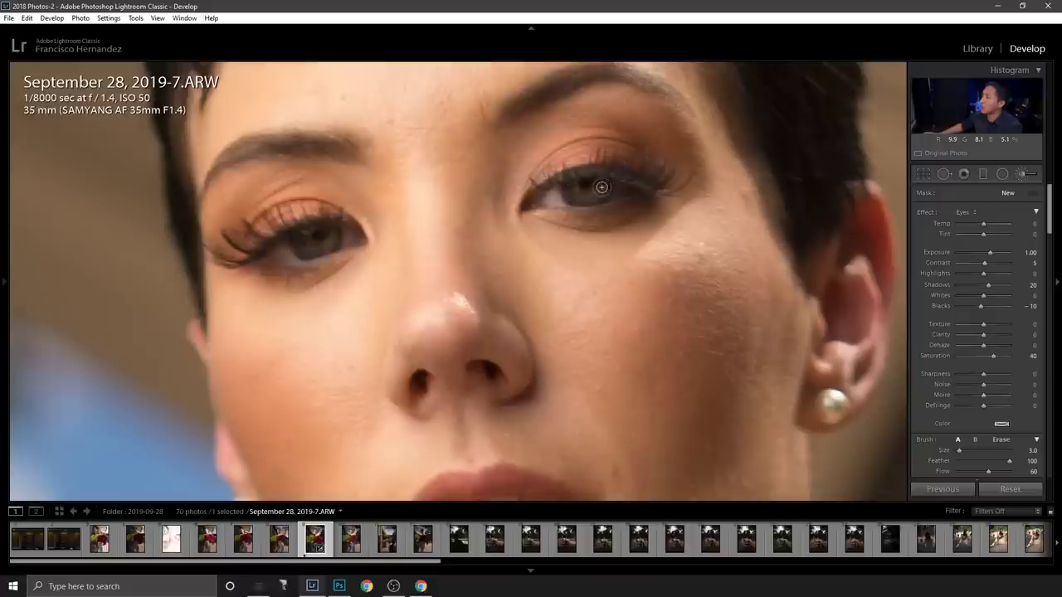
pyautogui.click(335, 244)
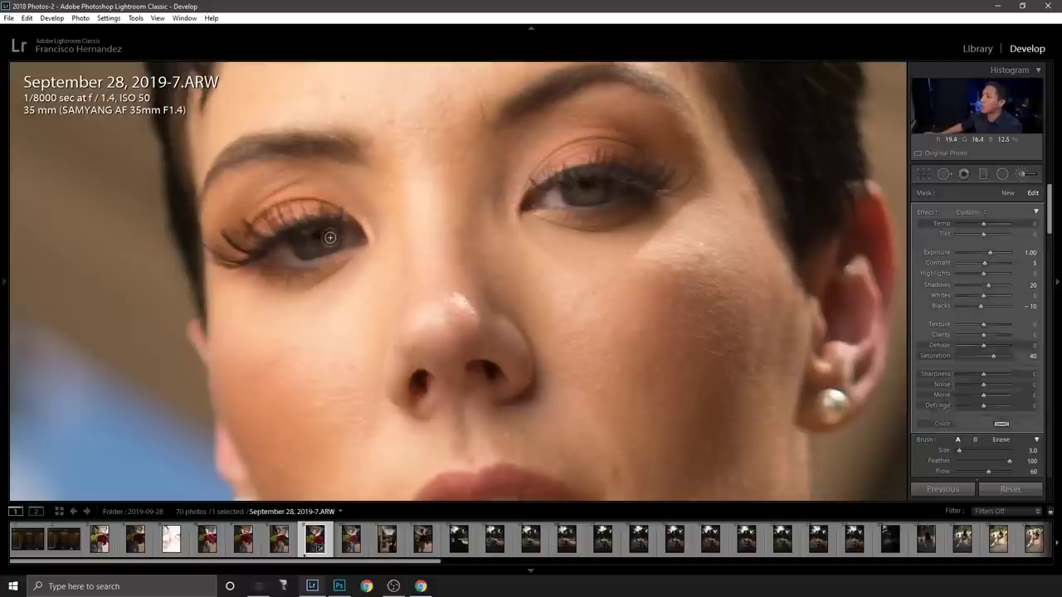
pyautogui.moveTo(300, 237); pyautogui.dragTo(335, 234)
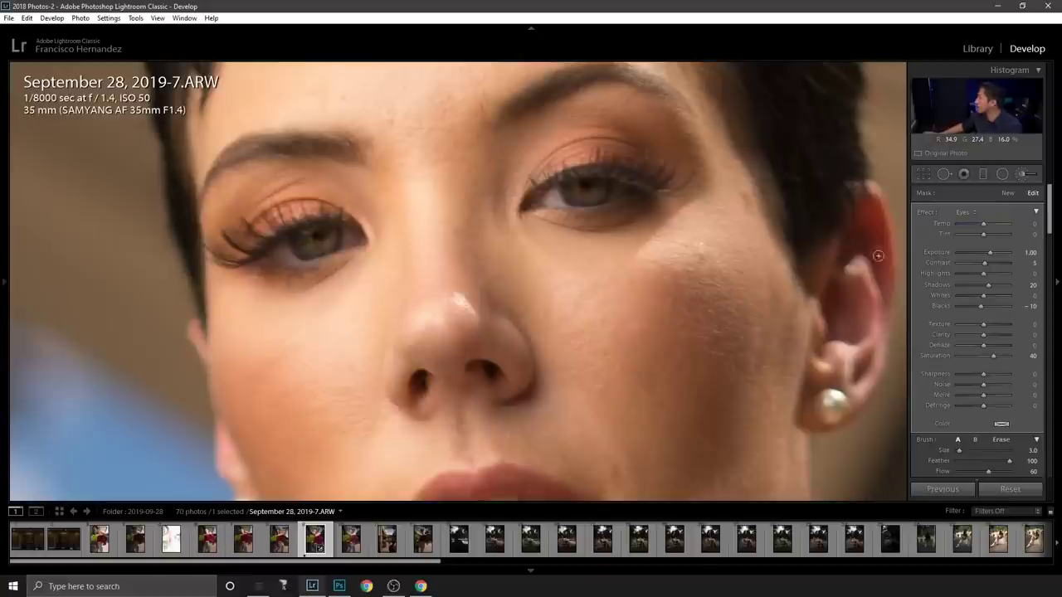
# - Set the portrait's sharpening amount to 60 and return to the full-photo view
pyautogui.scroll(-5, 1013, 282)
pyautogui.scroll(-8, 1016, 298)
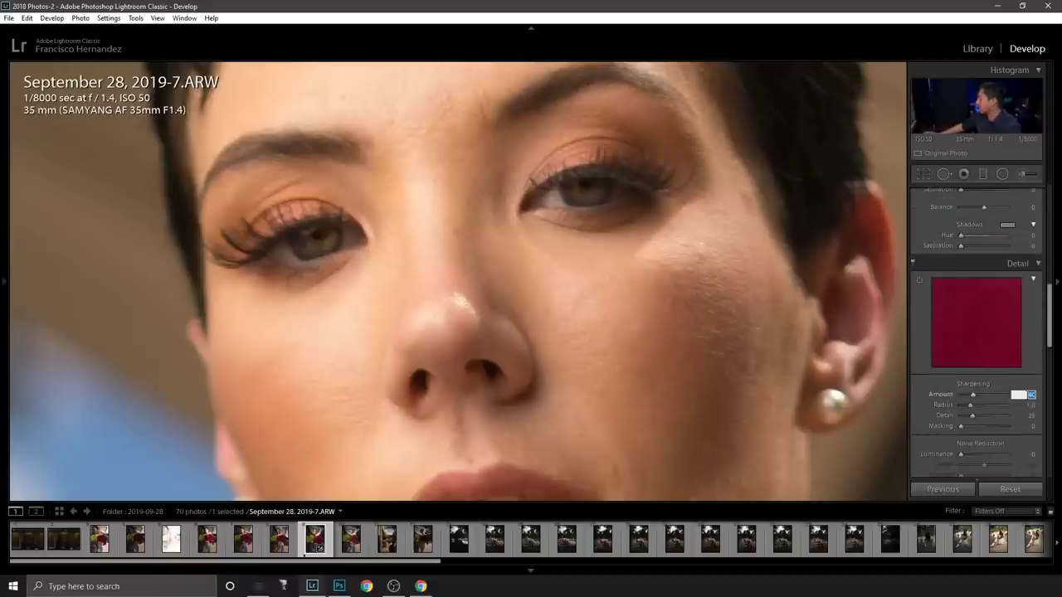
pyautogui.write('60')
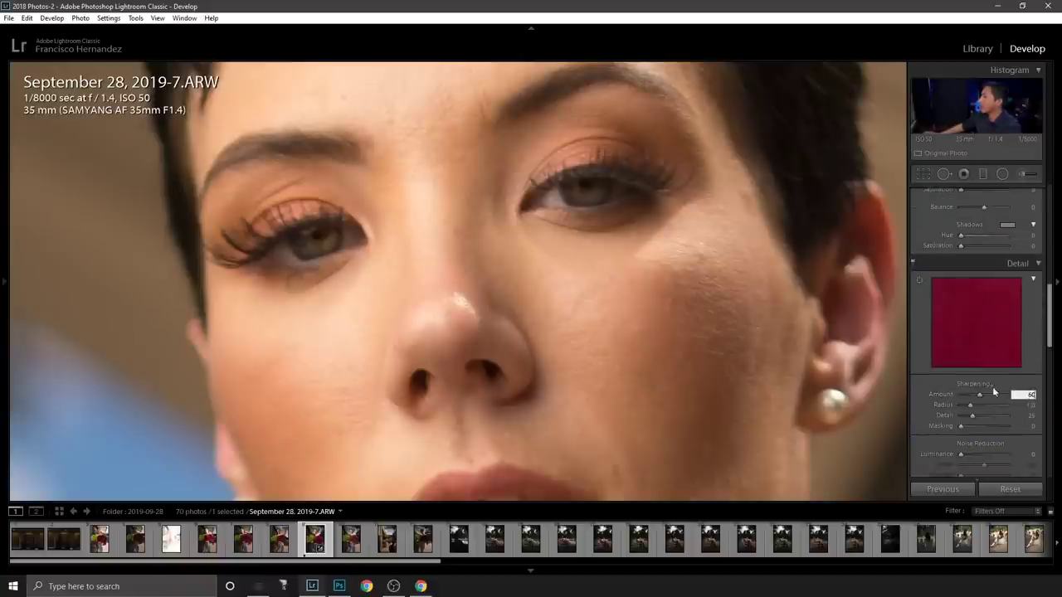
pyautogui.press('Return')
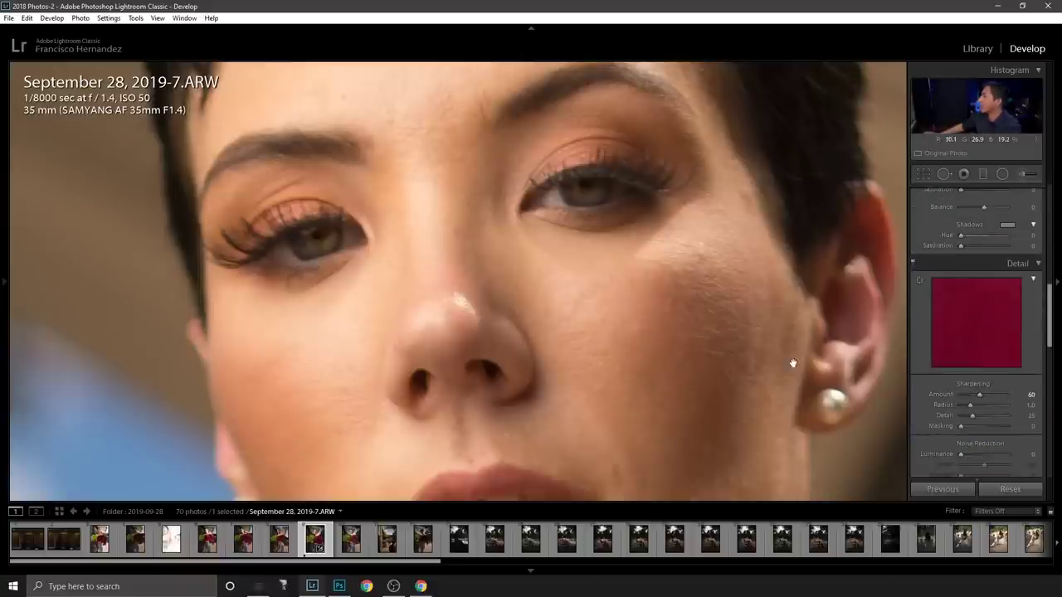
pyautogui.click(725, 330)
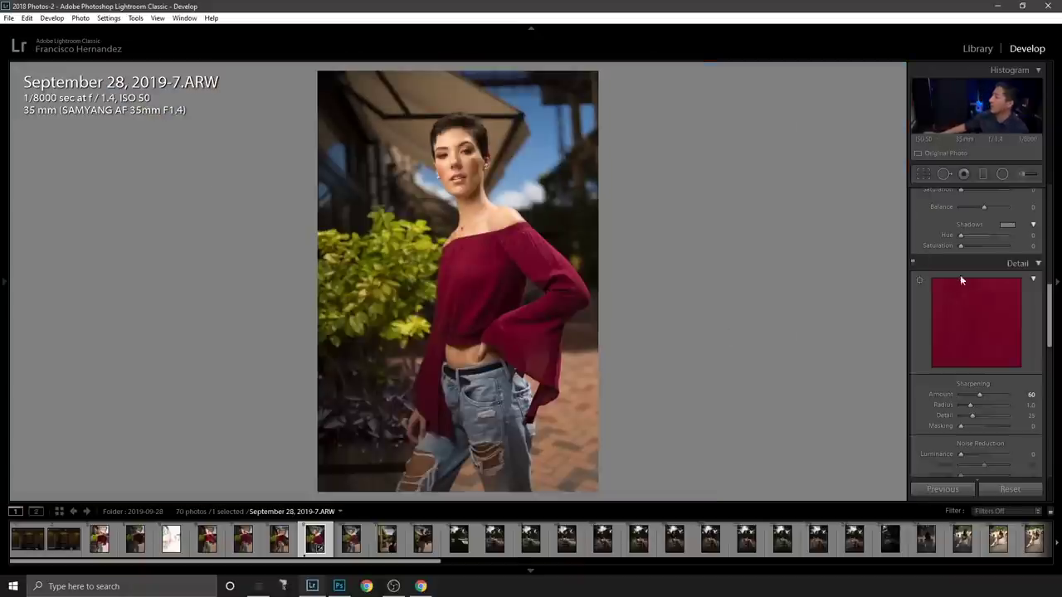
# - Set the portrait's vibrance to 25
pyautogui.scroll(6, 960, 275)
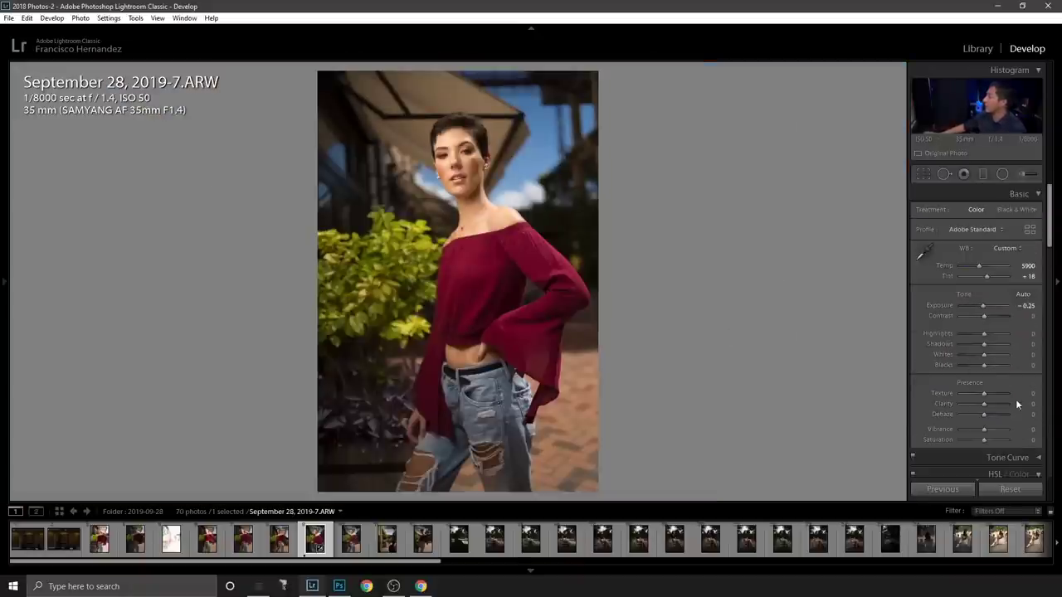
pyautogui.click(1027, 429)
pyautogui.write('25')
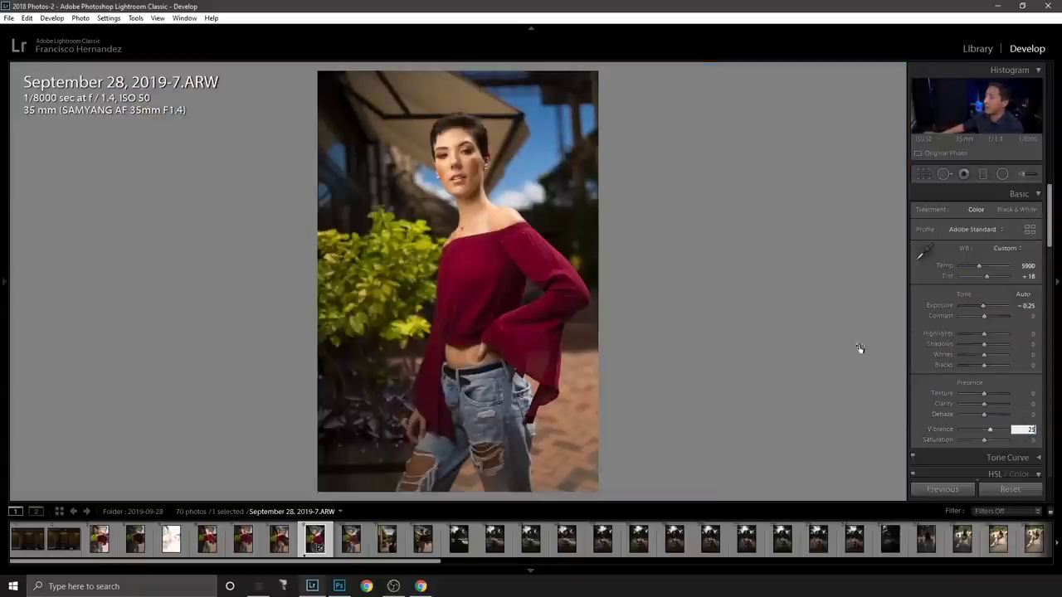
pyautogui.press('Return')
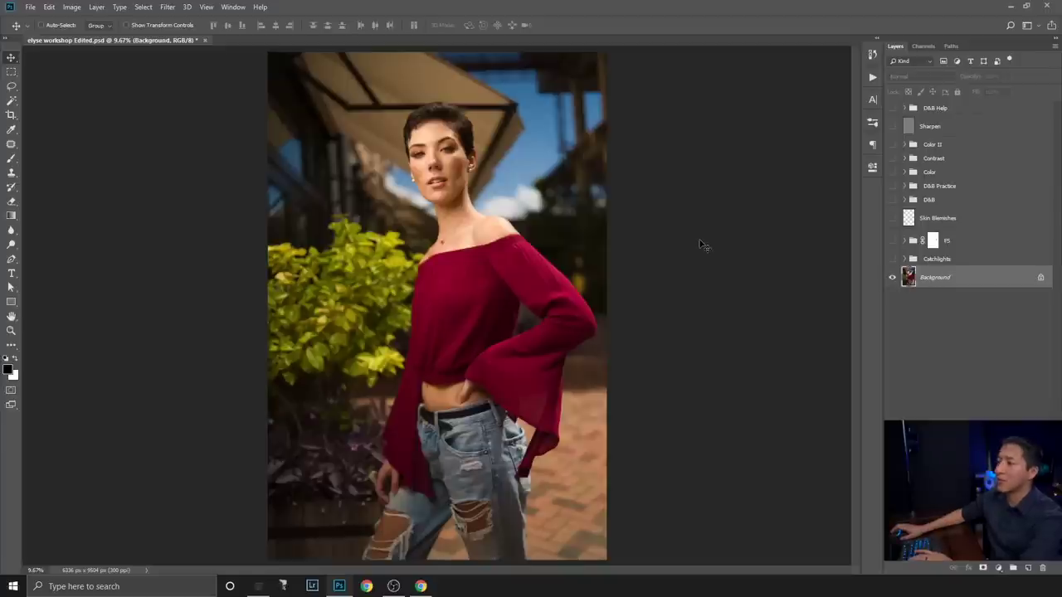
# - Make the Catchlights group visible over the Background layer and expand it to show its layers
pyautogui.scroll(2, 535, 235)
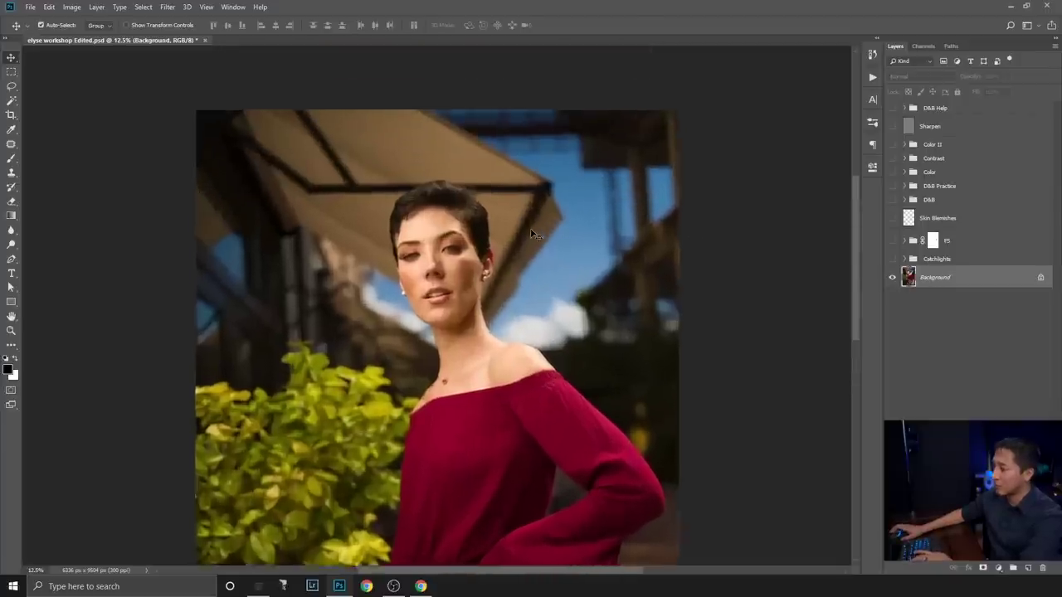
pyautogui.scroll(4, 535, 235)
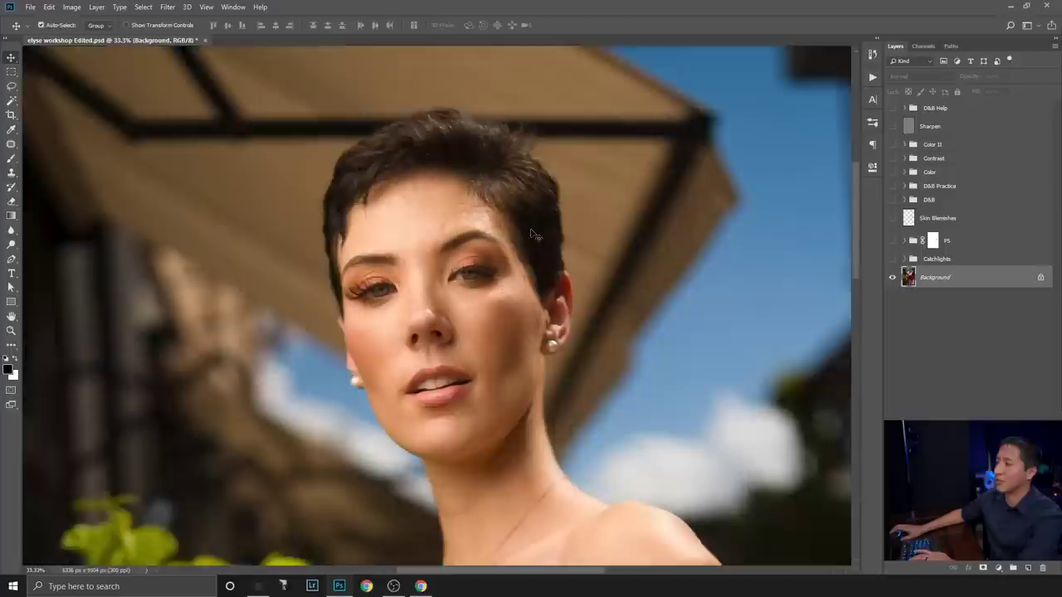
pyautogui.scroll(2, 535, 235)
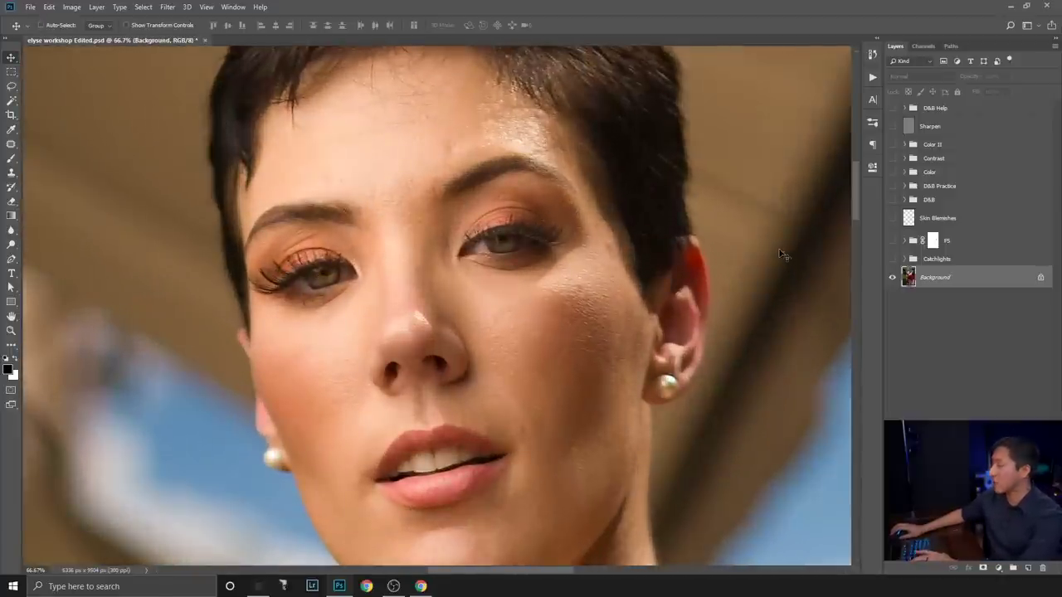
pyautogui.scroll(1, 431, 327)
pyautogui.click(893, 259)
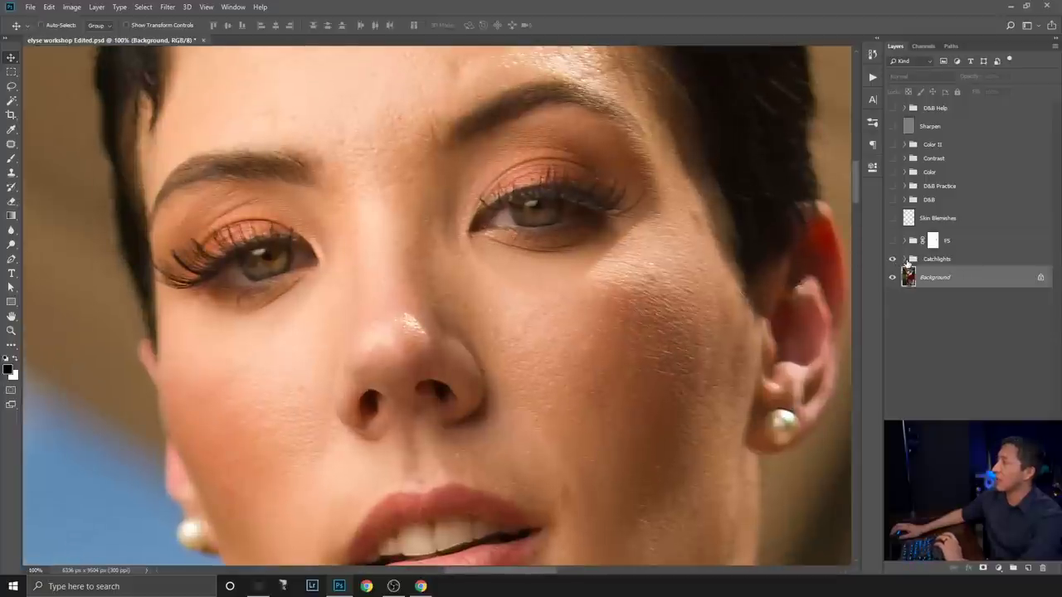
pyautogui.click(904, 259)
# - Compare the eyes with the catch 1 layer on and off while the catch 2 layer is hidden
pyautogui.click(892, 278)
pyautogui.click(892, 299)
pyautogui.click(893, 299)
pyautogui.hotkey('alt', ']')
pyautogui.press('e')
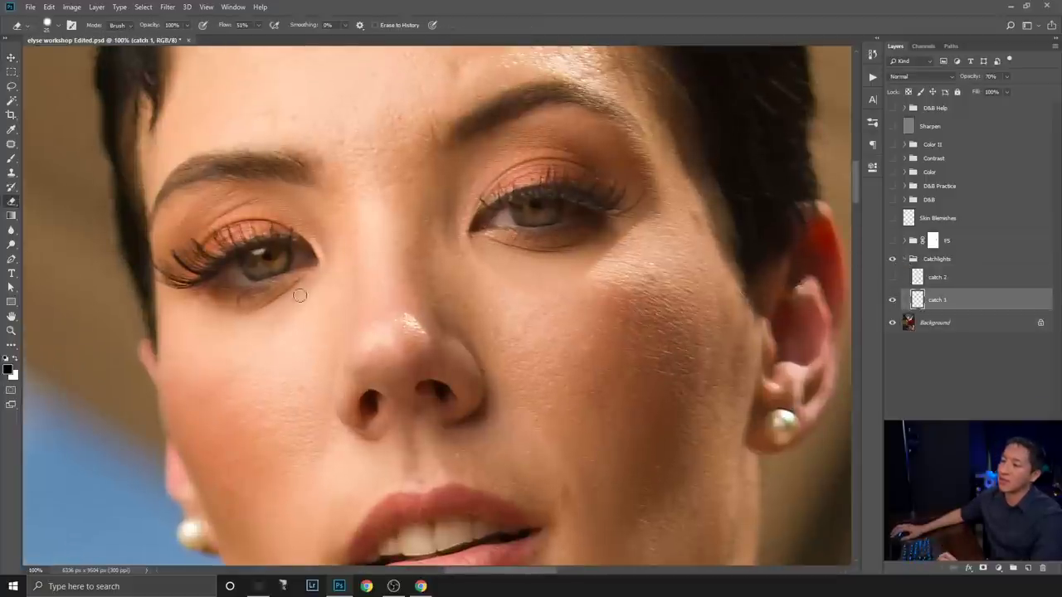
pyautogui.click(894, 299)
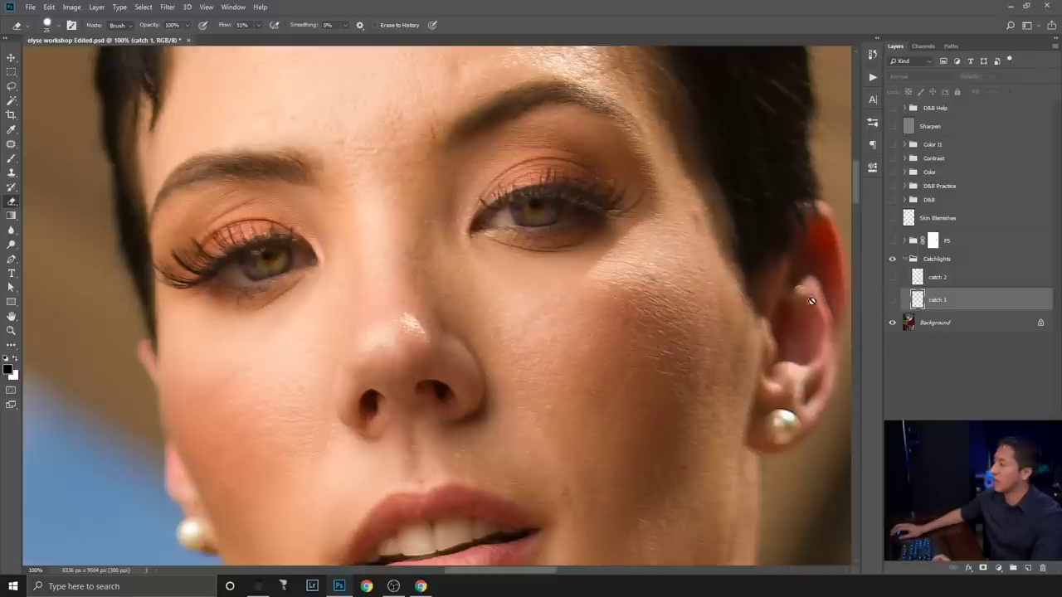
pyautogui.click(893, 300)
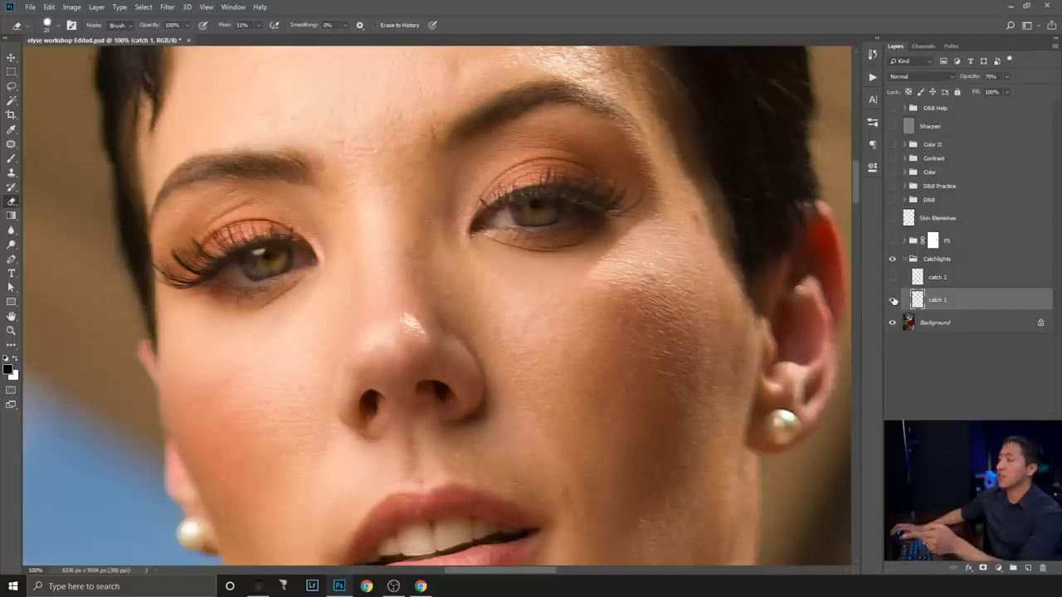
# - Make the catch 2 layer visible and collapse the Catchlights group
pyautogui.click(894, 279)
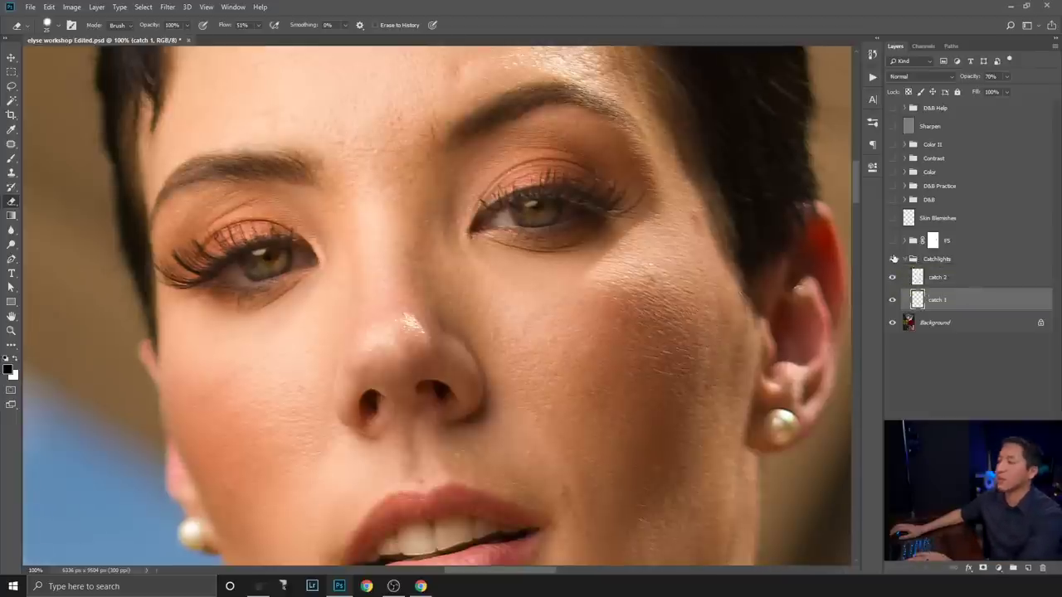
pyautogui.hotkey('ctrl', '-')
pyautogui.hotkey('ctrl', '-')
pyautogui.hotkey('ctrl', '-')
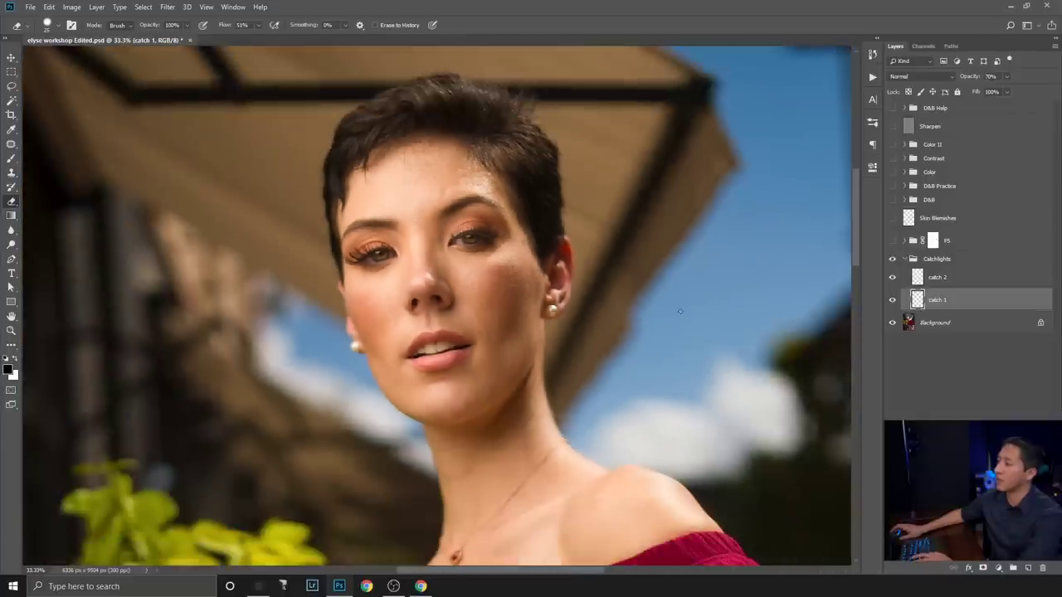
pyautogui.click(903, 258)
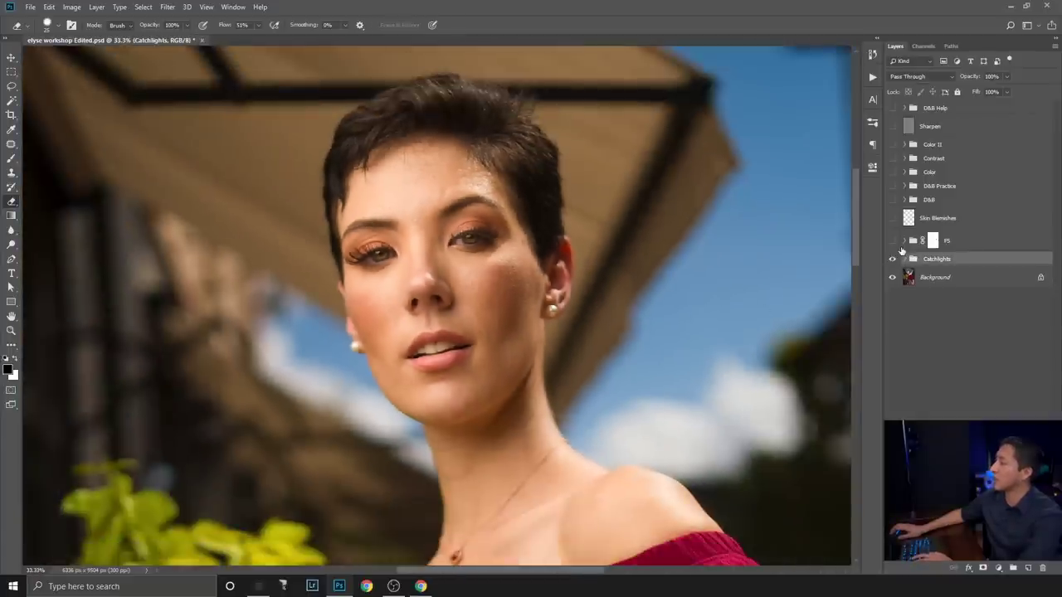
# - Turn on the FS group and compare the facial skin with and without it
pyautogui.hotkey('ctrl', '+')
pyautogui.hotkey('ctrl', '+')
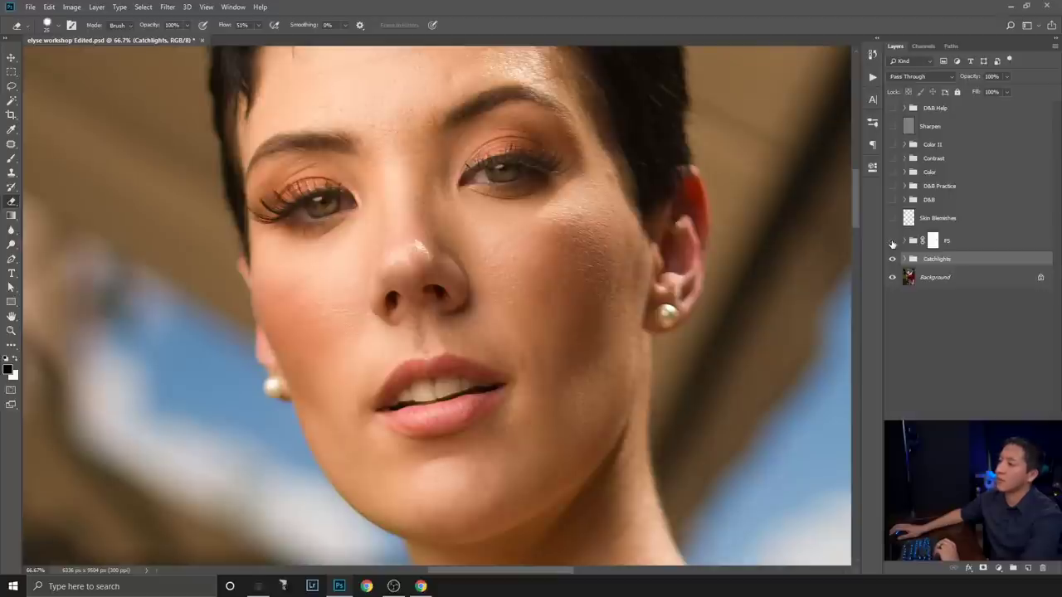
pyautogui.click(892, 242)
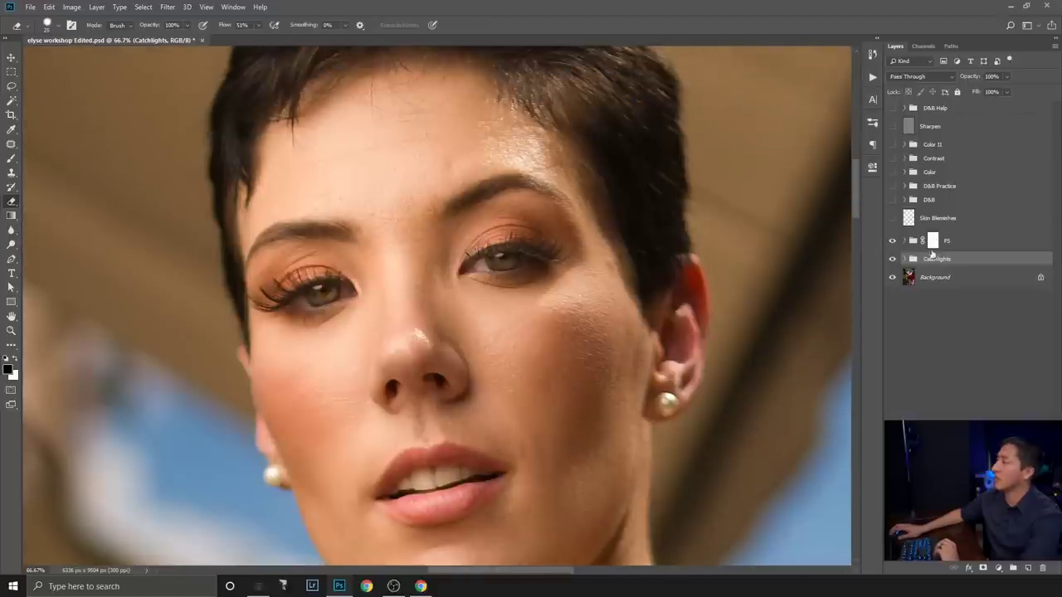
pyautogui.click(892, 241)
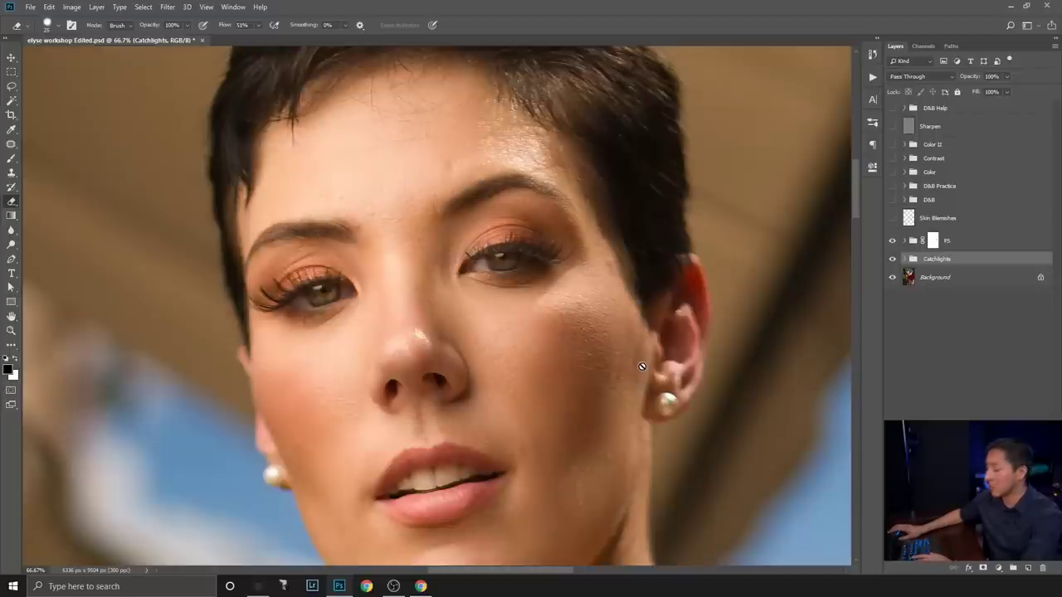
# - Compare the red blouse at 25% zoom with the FS group on and off, leaving the group on
pyautogui.scroll(-12, 557, 386)
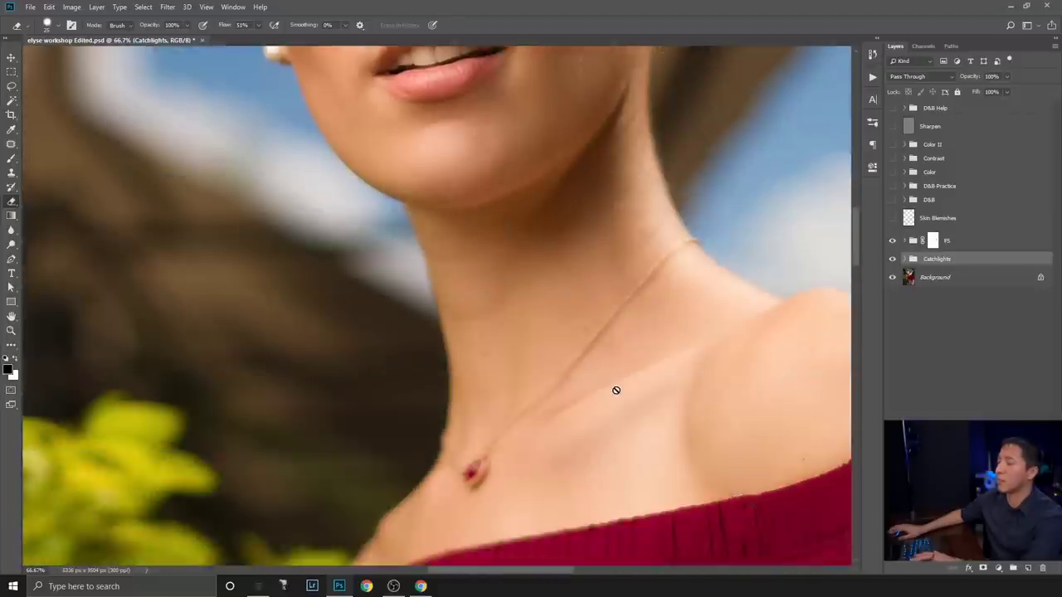
pyautogui.scroll(-5, 615, 390)
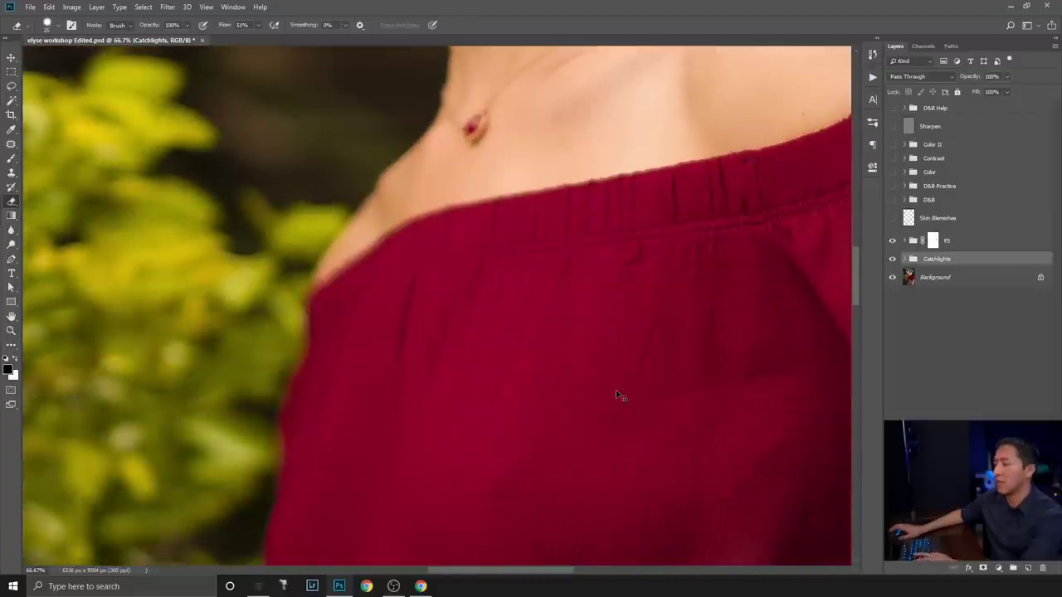
pyautogui.hotkey('ctrl', '-')
pyautogui.hotkey('ctrl', '-')
pyautogui.hotkey('ctrl', '-')
pyautogui.moveTo(644, 373); pyautogui.dragTo(574, 241)
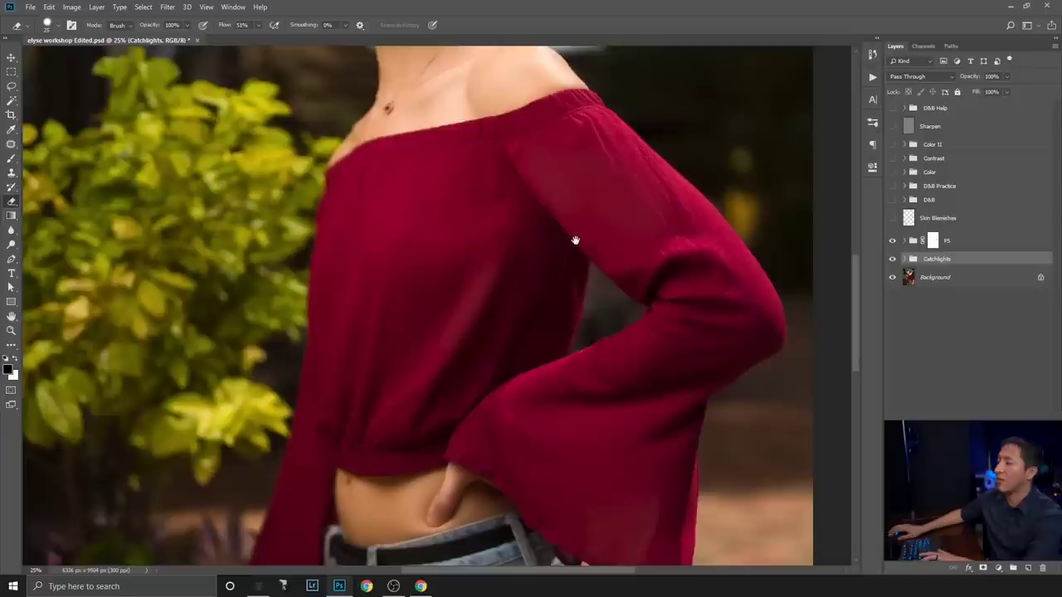
pyautogui.click(892, 240)
pyautogui.click(892, 241)
pyautogui.click(892, 240)
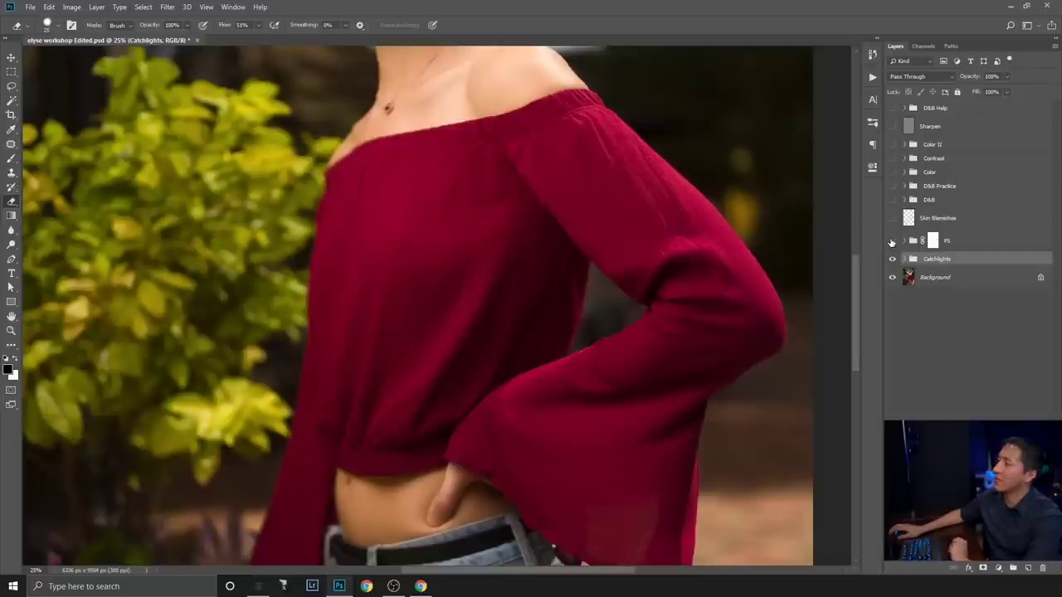
pyautogui.click(892, 240)
pyautogui.click(891, 241)
pyautogui.click(892, 241)
pyautogui.click(892, 240)
pyautogui.click(892, 240)
pyautogui.click(892, 240)
pyautogui.click(891, 240)
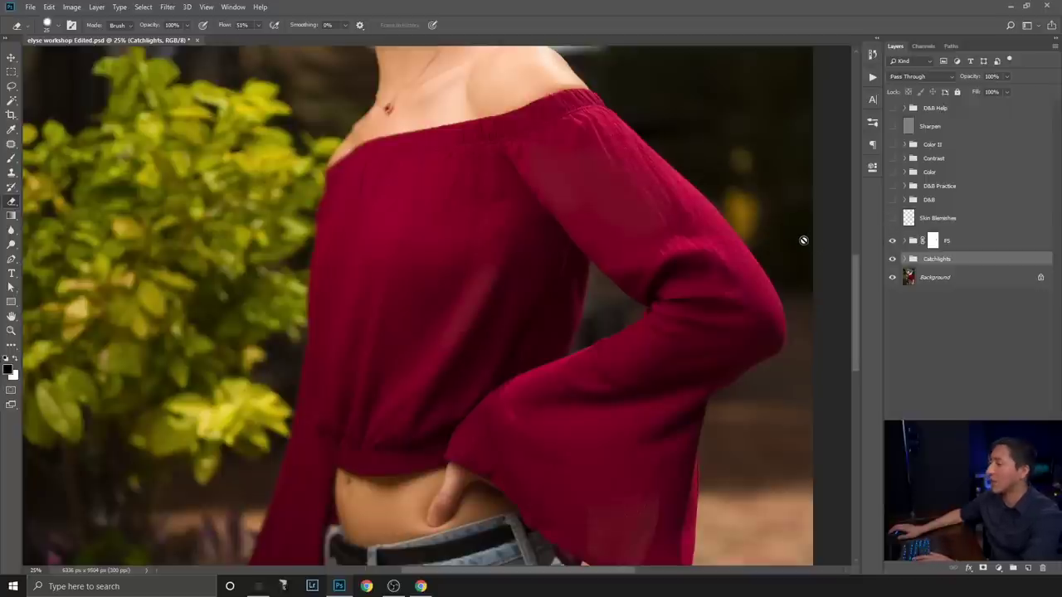
# - Turn on the Skin Blemishes layer with the face in view at 50% zoom
pyautogui.scroll(10, 580, 237)
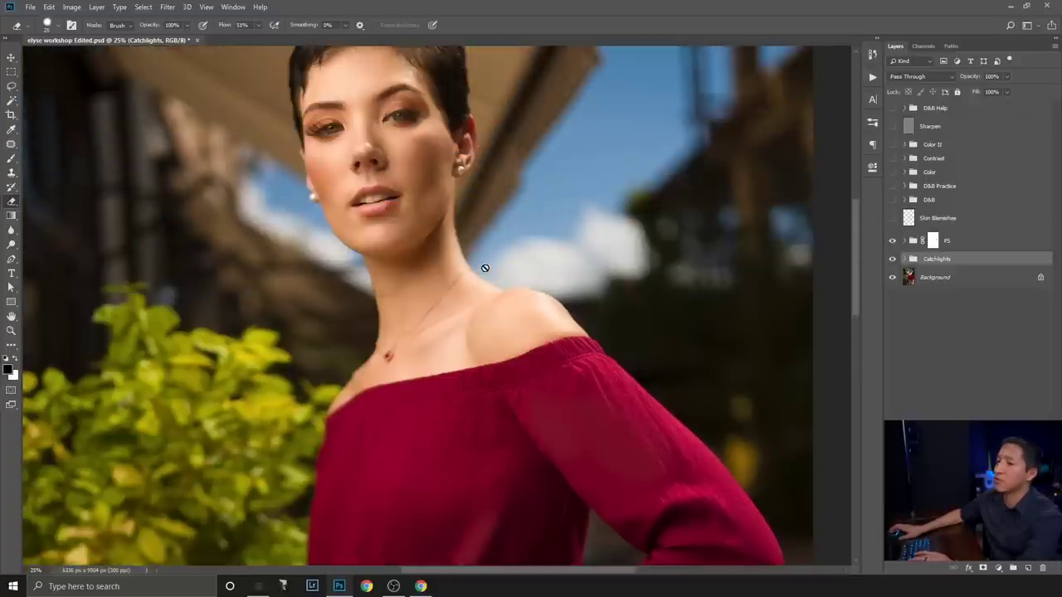
pyautogui.scroll(2, 484, 268)
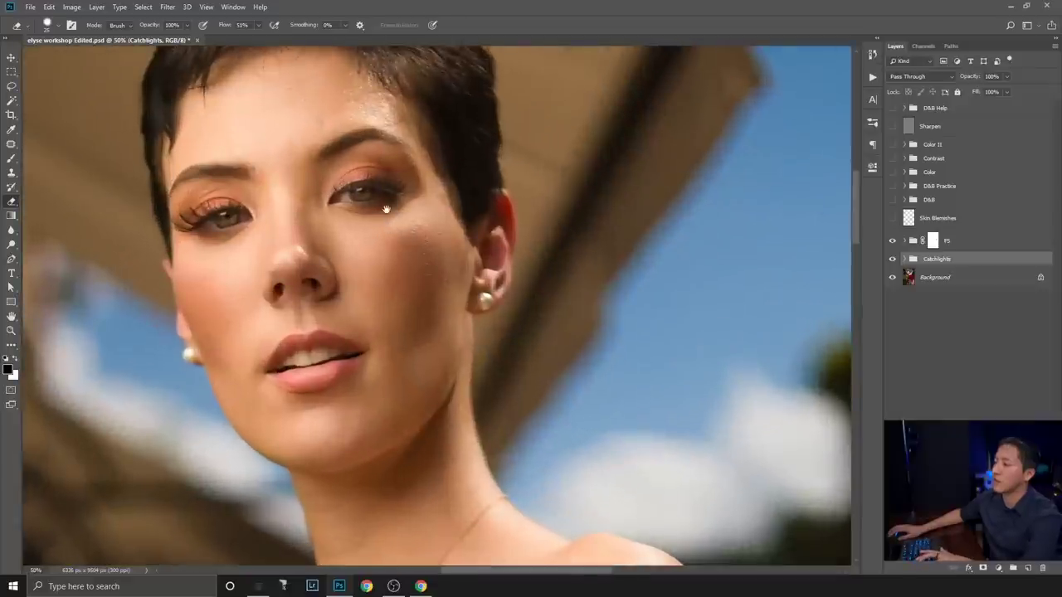
pyautogui.moveTo(378, 241); pyautogui.dragTo(519, 235)
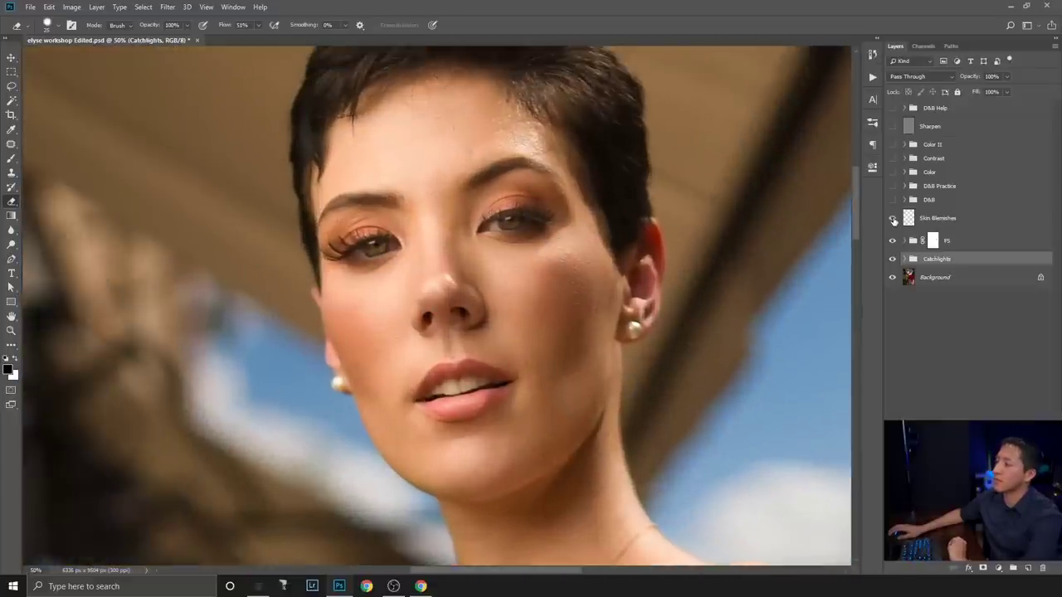
pyautogui.click(893, 218)
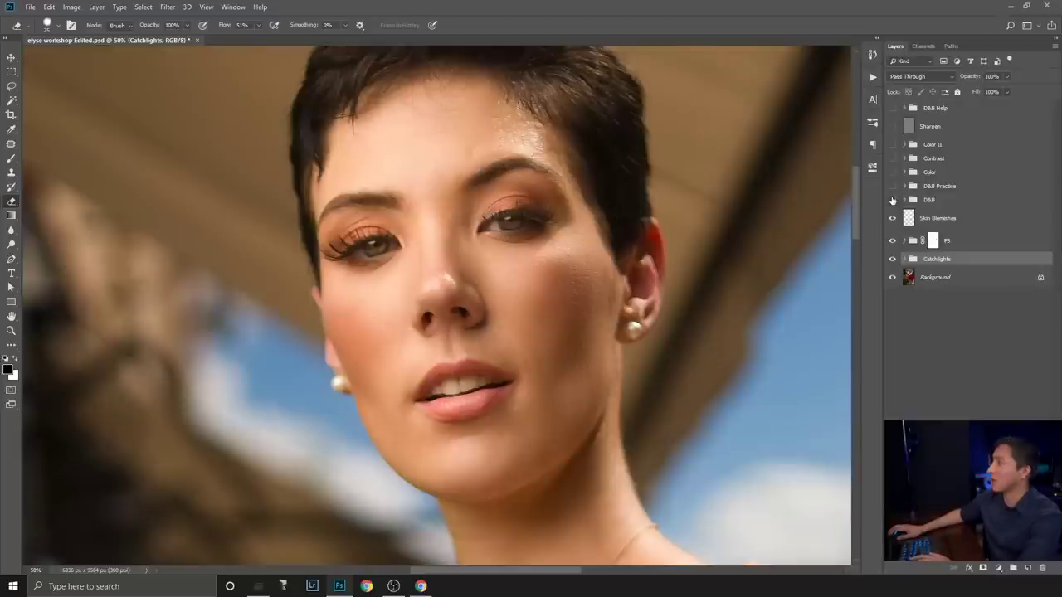
# - Compare the whole portrait with the D&B Practice group on and off, leaving the group hidden
pyautogui.hotkey('ctrl', '0')
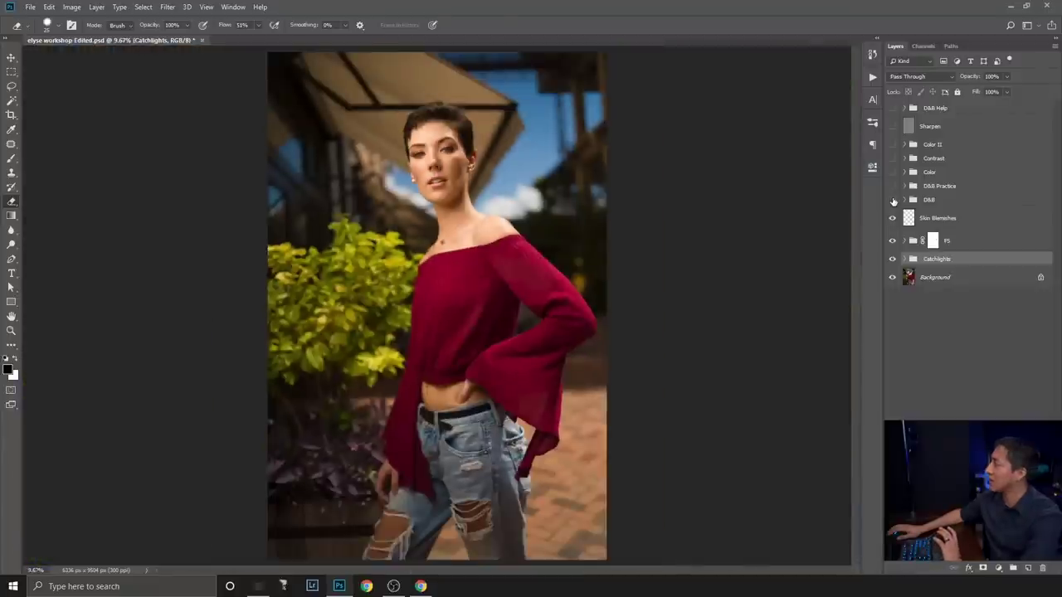
pyautogui.click(893, 186)
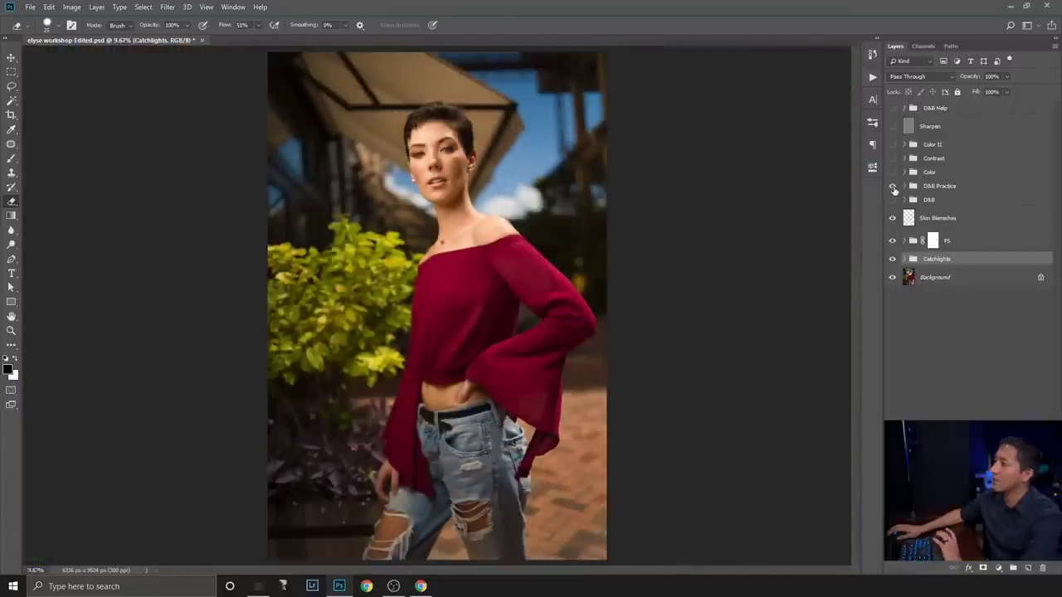
pyautogui.click(892, 187)
pyautogui.click(893, 187)
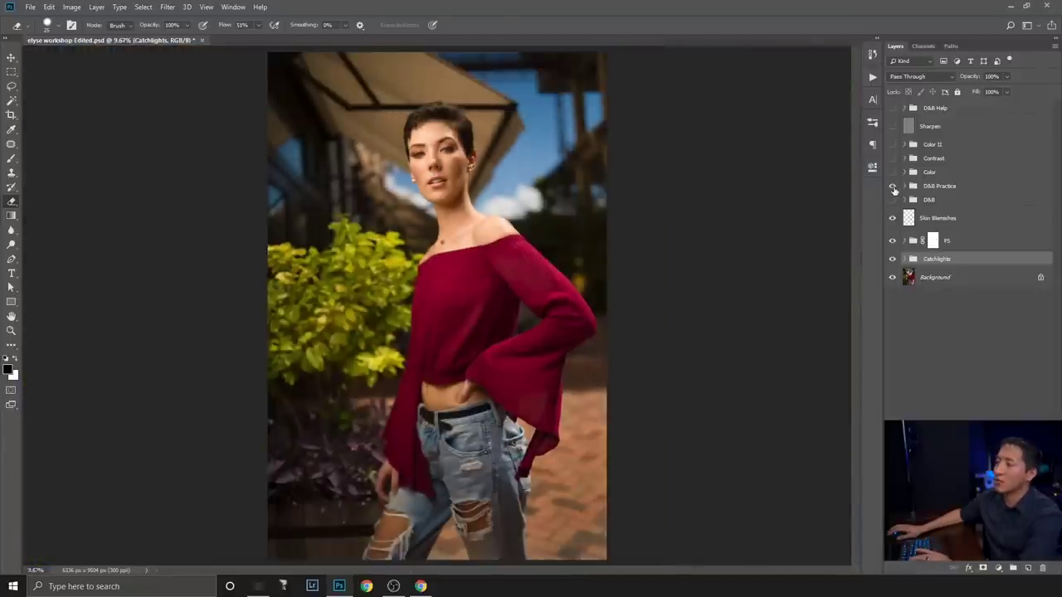
pyautogui.click(893, 186)
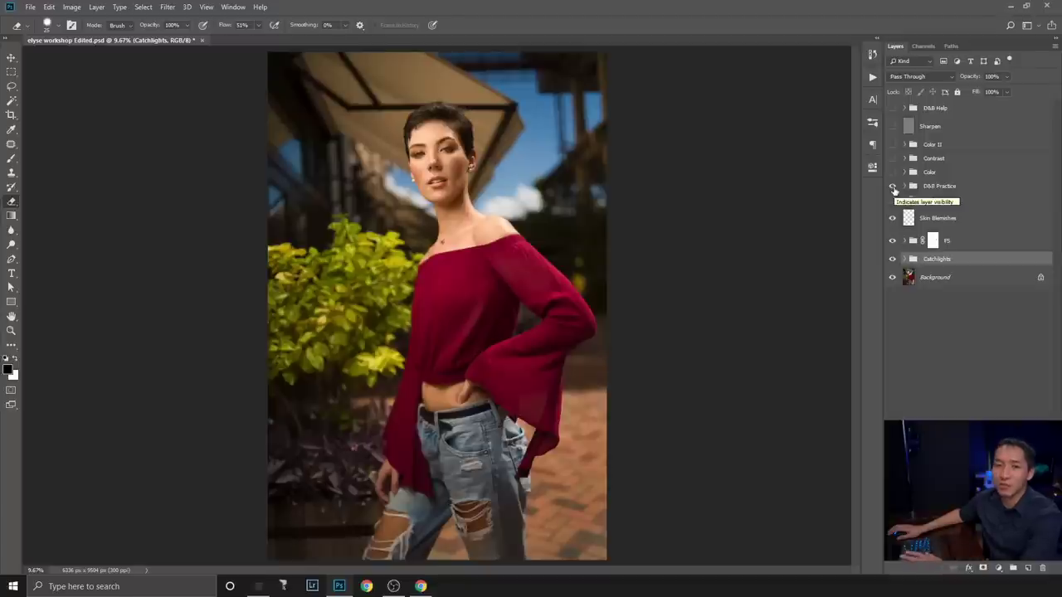
pyautogui.click(892, 187)
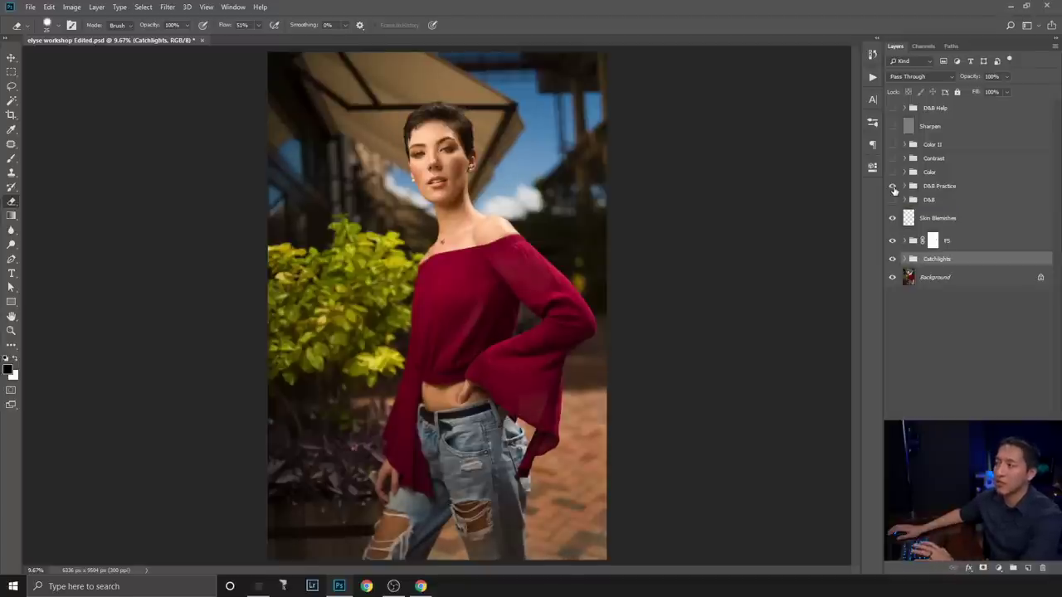
pyautogui.click(892, 187)
# - Compare the face at 50% zoom with the D&B Practice group on and off, leaving the group on
pyautogui.hotkey('ctrl', '+')
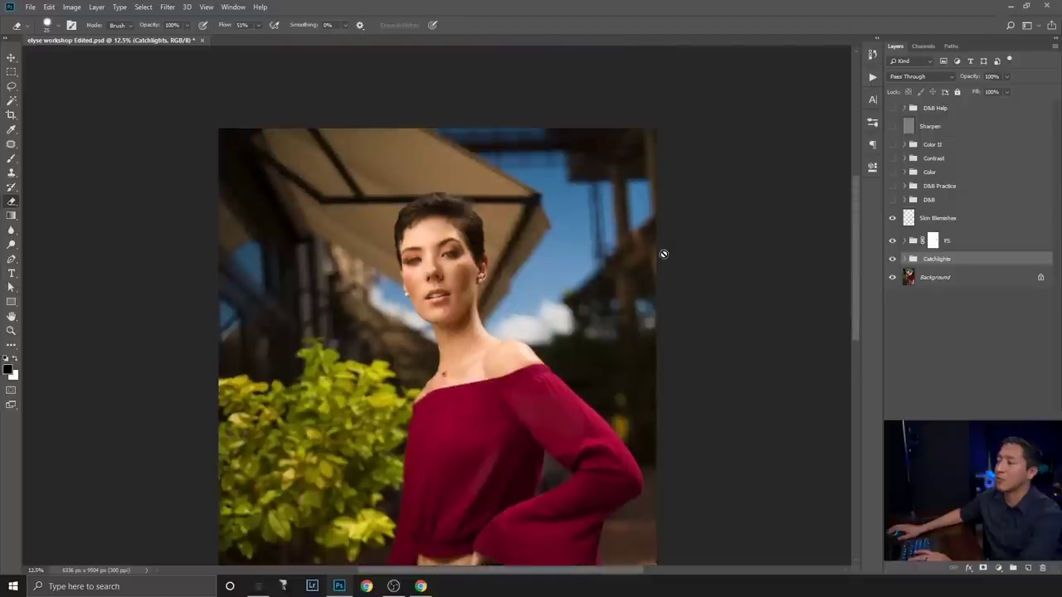
pyautogui.hotkey('ctrl', '+')
pyautogui.hotkey('ctrl', '+')
pyautogui.hotkey('ctrl', '+')
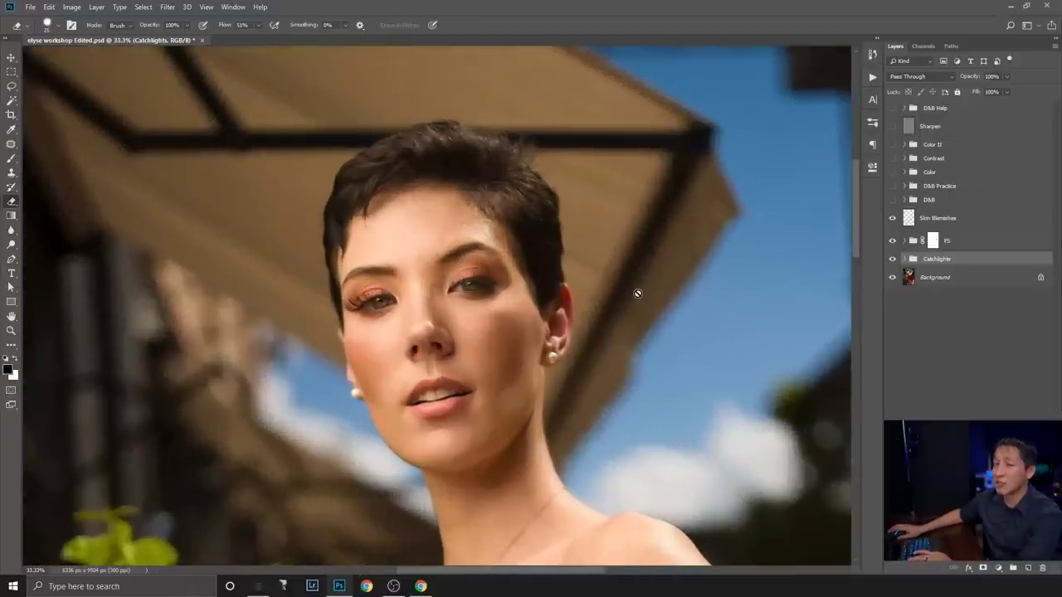
pyautogui.scroll(-1, 637, 293)
pyautogui.hotkey('ctrl', '+')
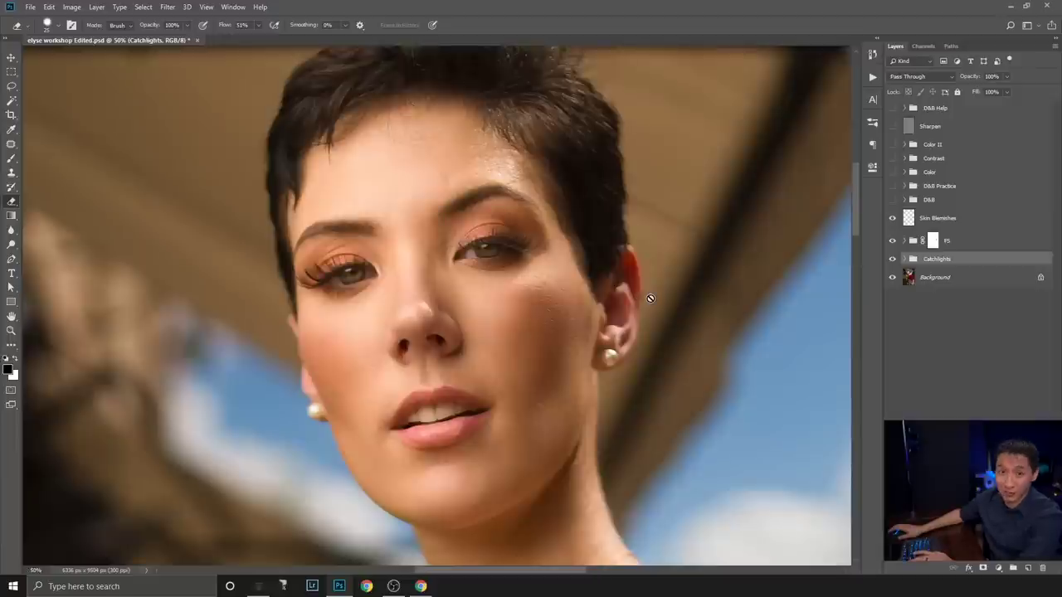
pyautogui.click(892, 187)
pyautogui.click(892, 186)
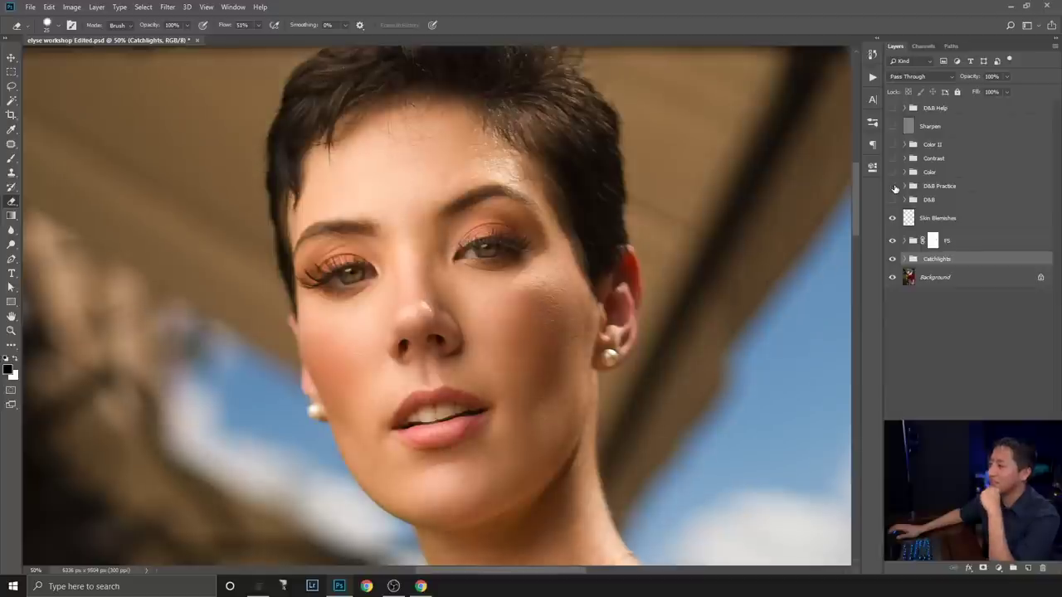
pyautogui.click(893, 187)
pyautogui.click(893, 187)
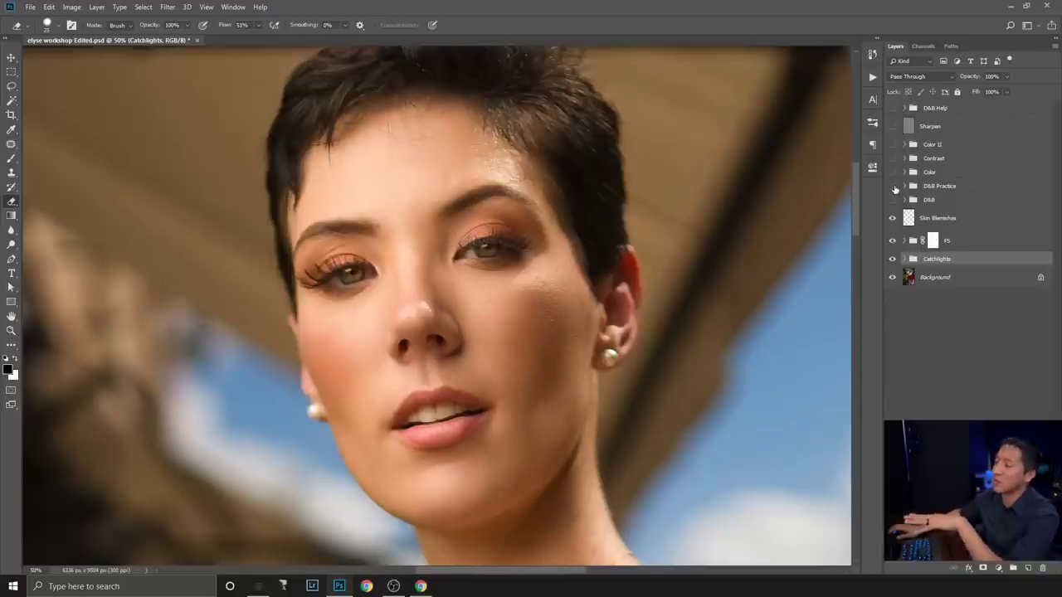
pyautogui.click(894, 188)
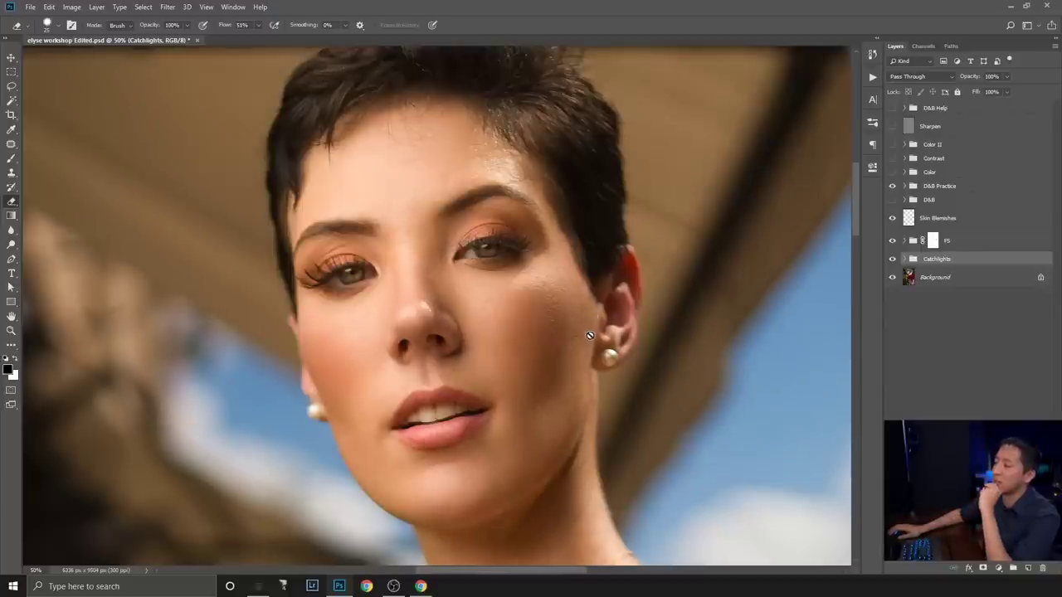
pyautogui.click(893, 188)
pyautogui.click(893, 188)
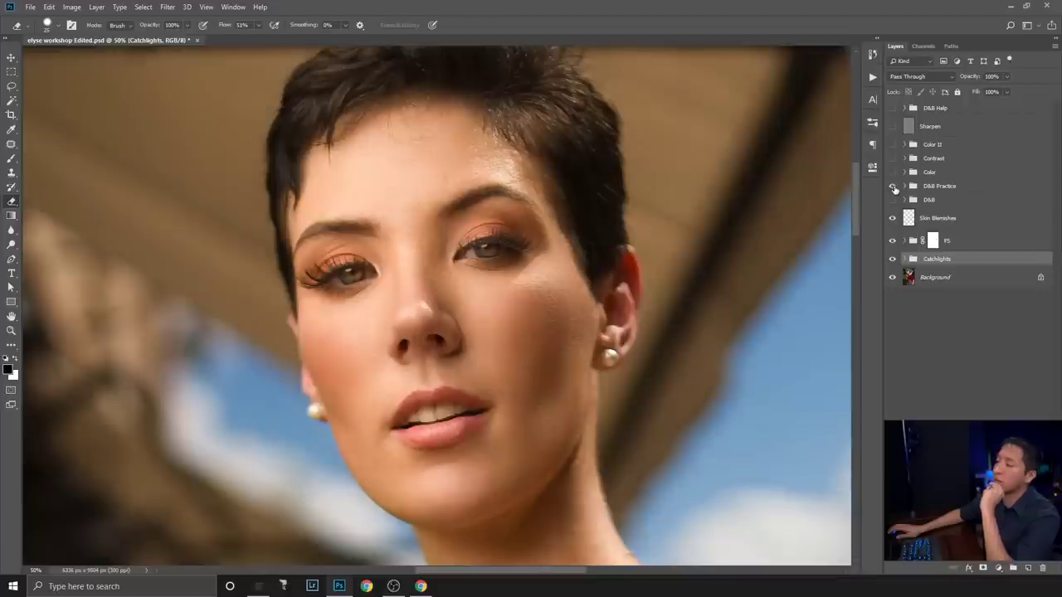
pyautogui.click(893, 187)
pyautogui.click(893, 187)
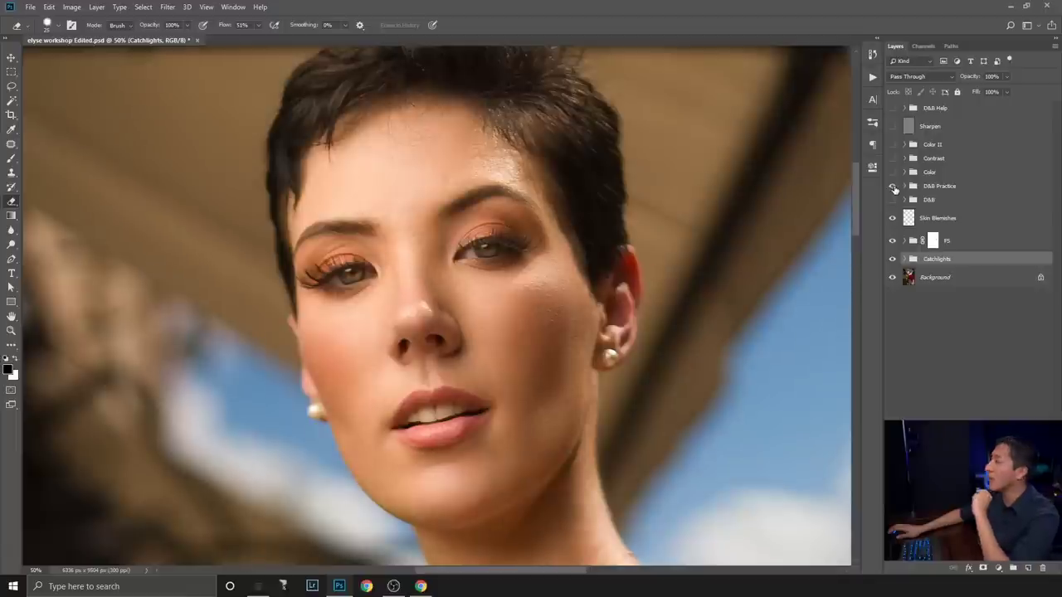
# - Expand the D&B Practice group and show its D&B Visual overlay with Curves 2 and Layer 3 hidden, across the full image
pyautogui.click(904, 186)
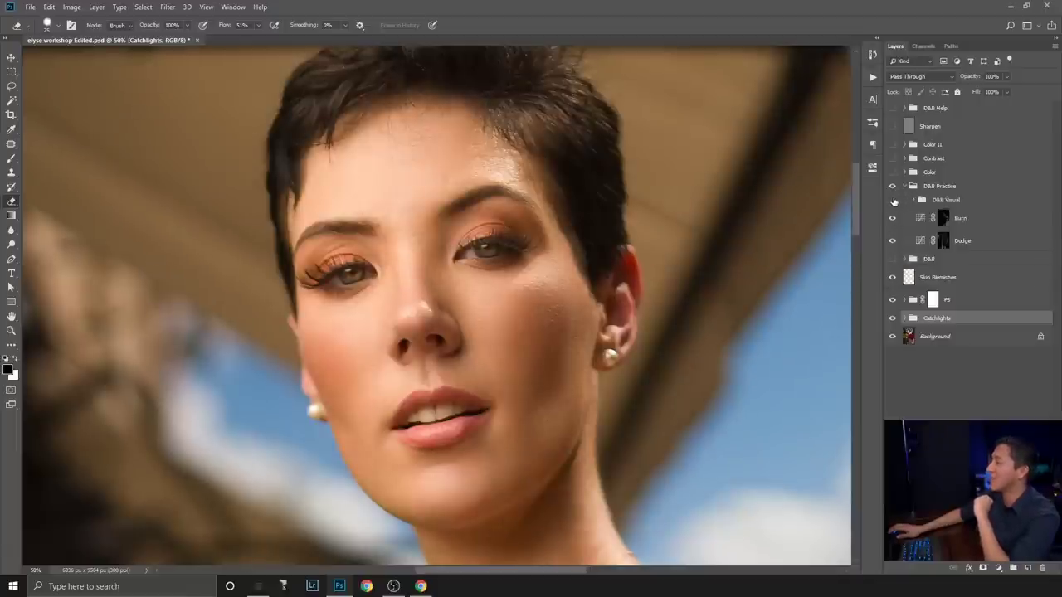
pyautogui.click(893, 199)
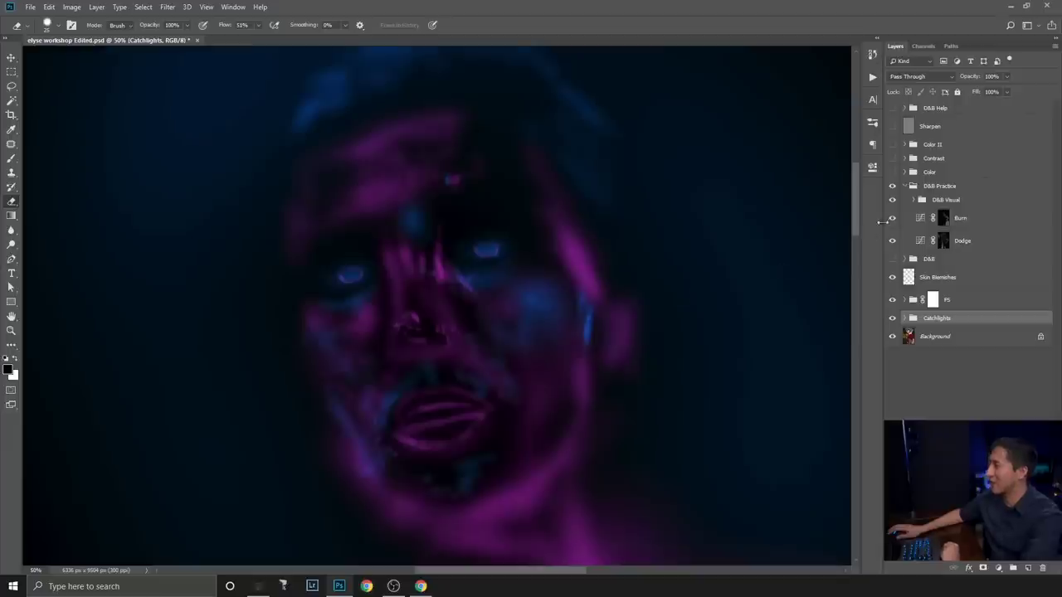
pyautogui.moveTo(889, 222); pyautogui.dragTo(893, 245)
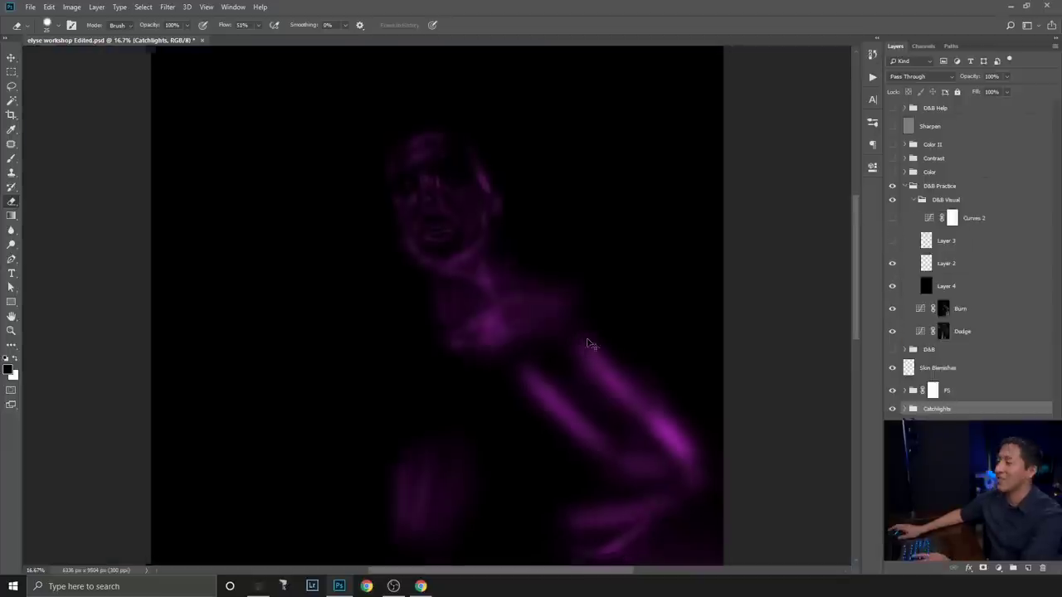
pyautogui.hotkey('ctrl', '0')
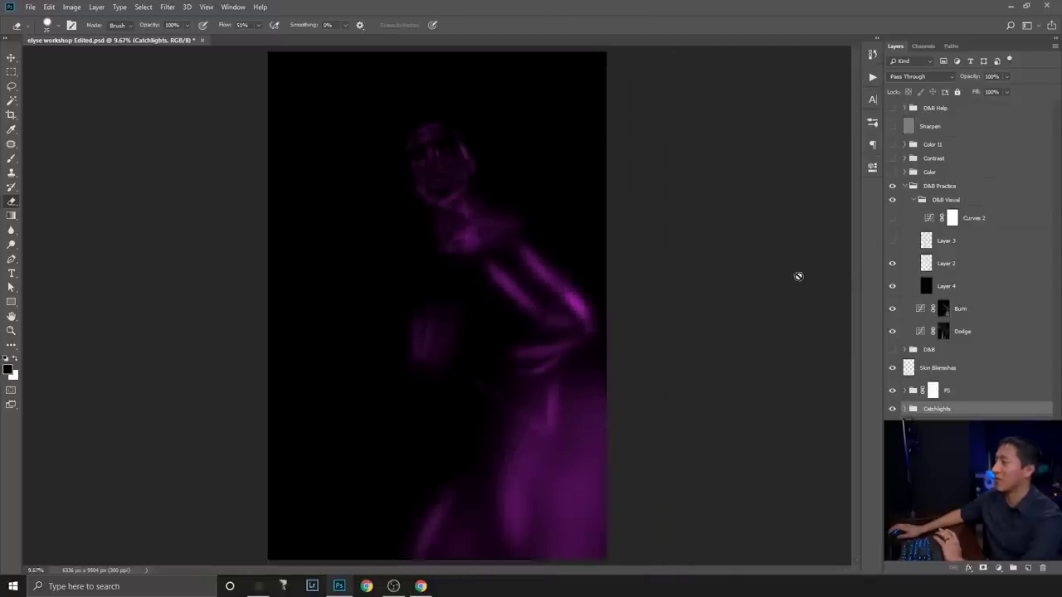
# - Add Layer 3 and Curves 2 to the dodge and burn overlay for viewing, then hide the D&B Visual group
pyautogui.click(892, 240)
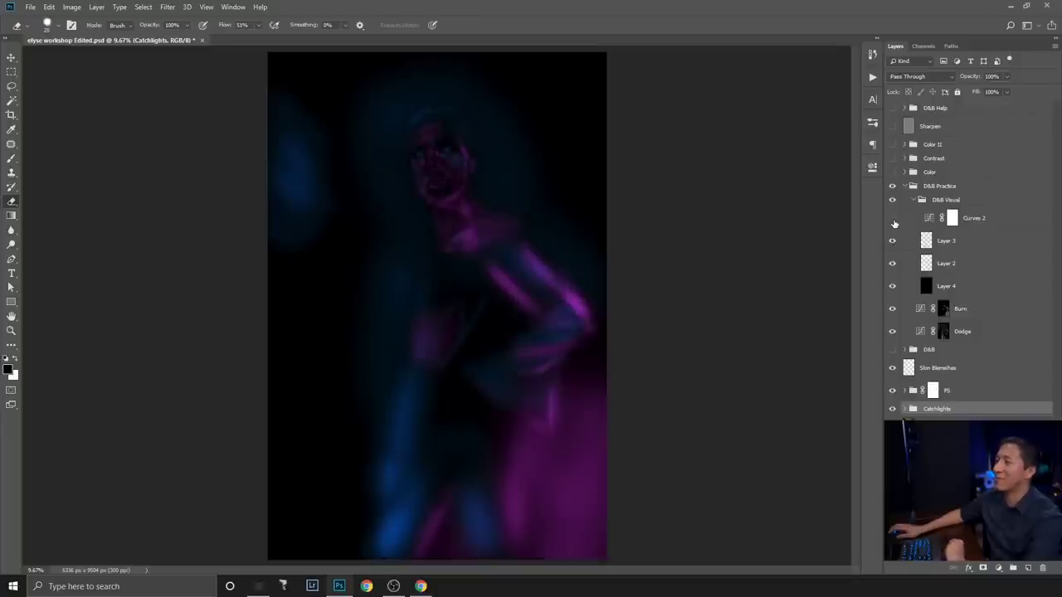
pyautogui.click(892, 218)
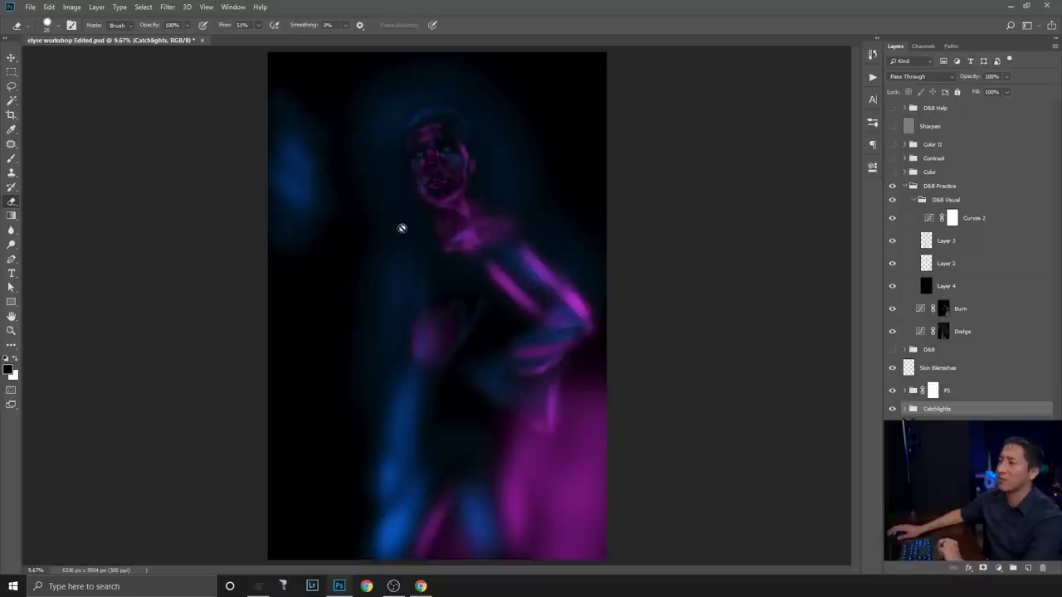
pyautogui.click(892, 200)
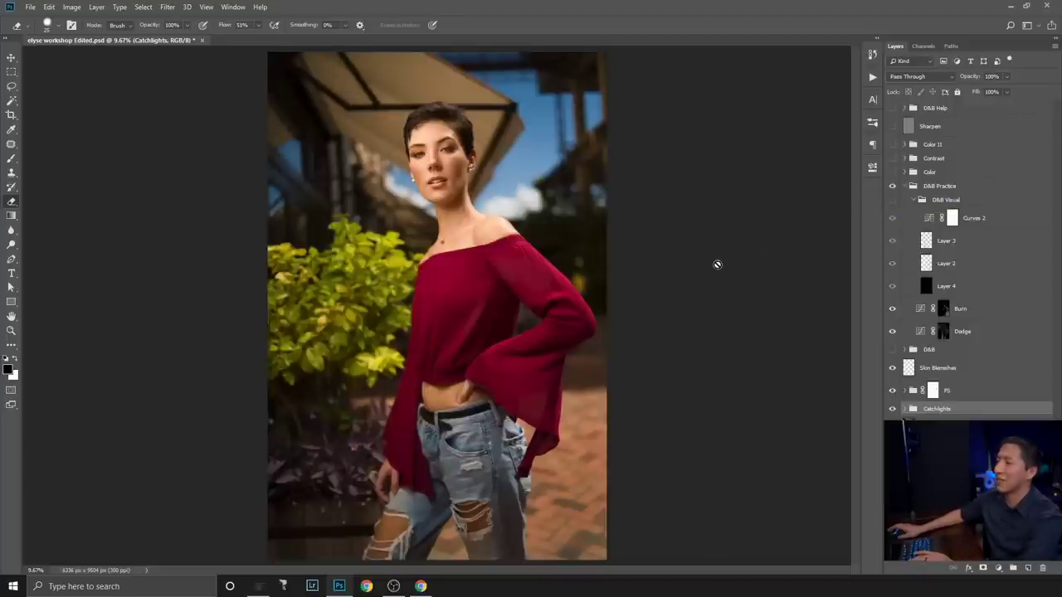
# - Turn on the Color group, review its adjustment layers including Color Fill 1, and collapse the group
pyautogui.hotkey('ctrl', '+')
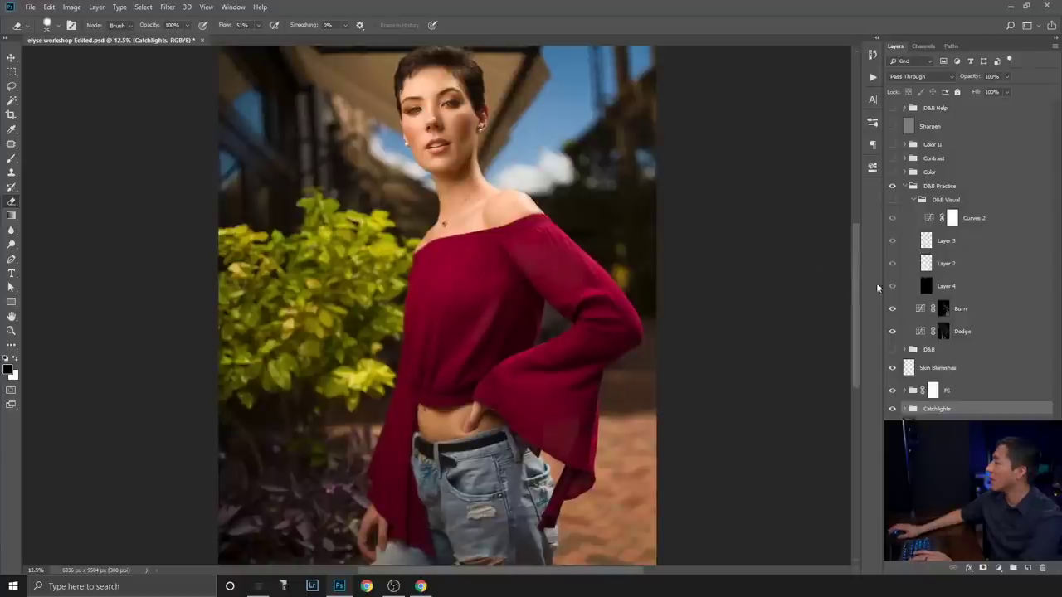
pyautogui.moveTo(852, 263); pyautogui.dragTo(853, 229)
pyautogui.hotkey('ctrl', '+')
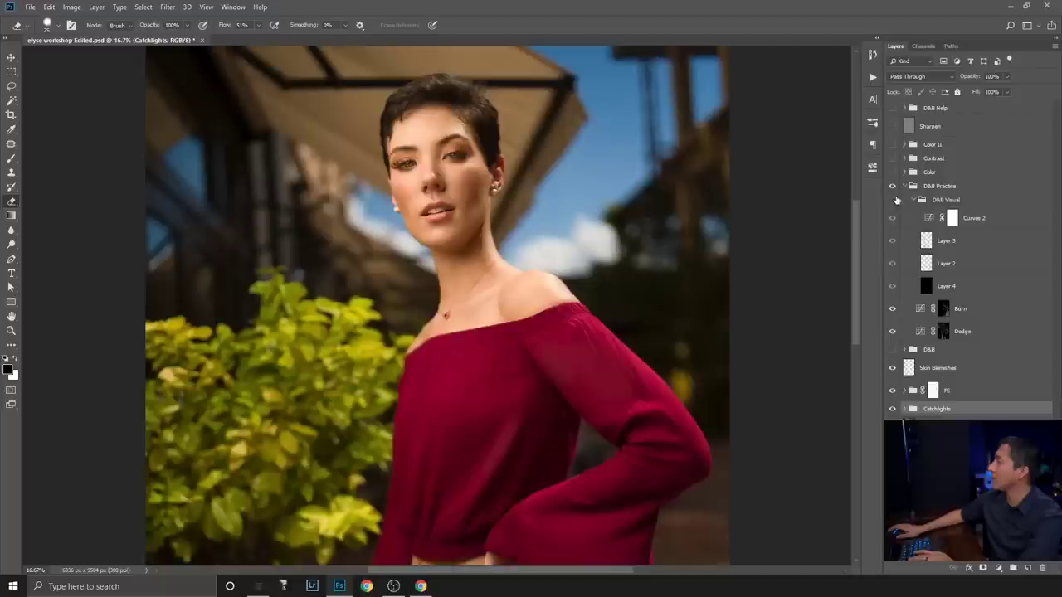
pyautogui.hotkey('ctrl', '0')
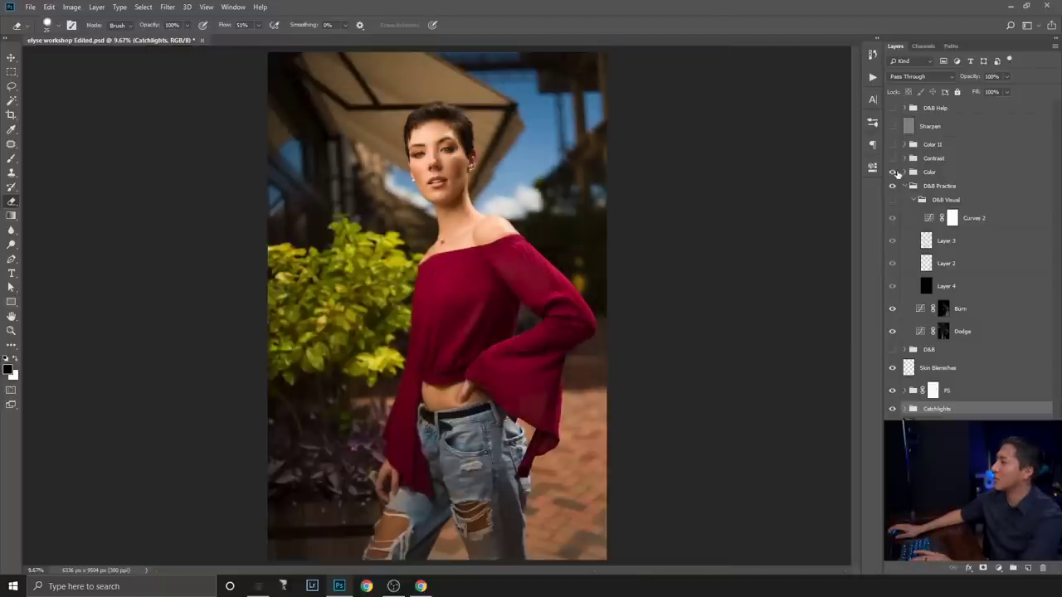
pyautogui.click(904, 172)
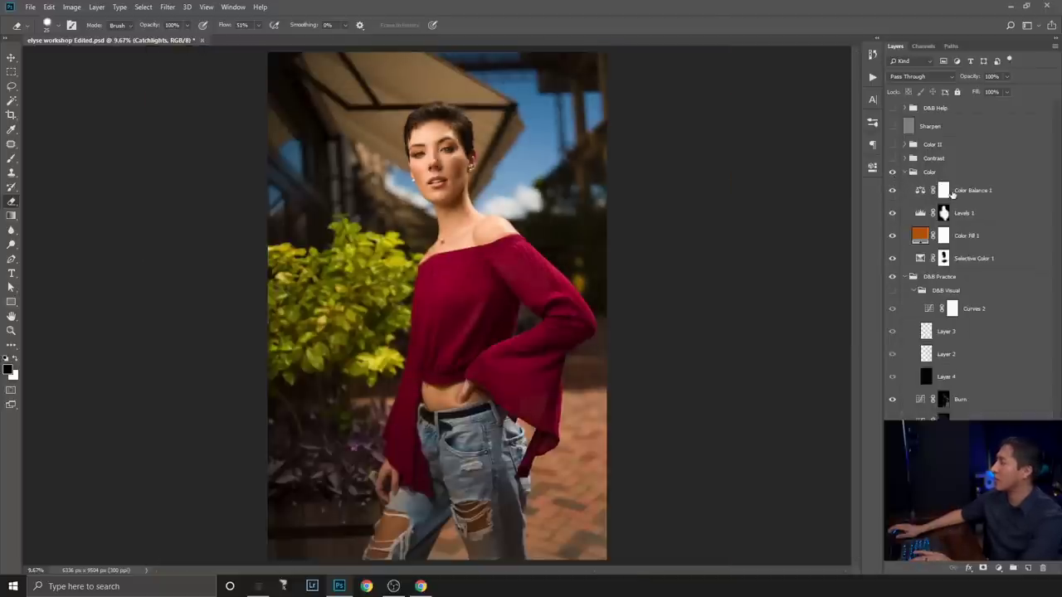
pyautogui.click(919, 237)
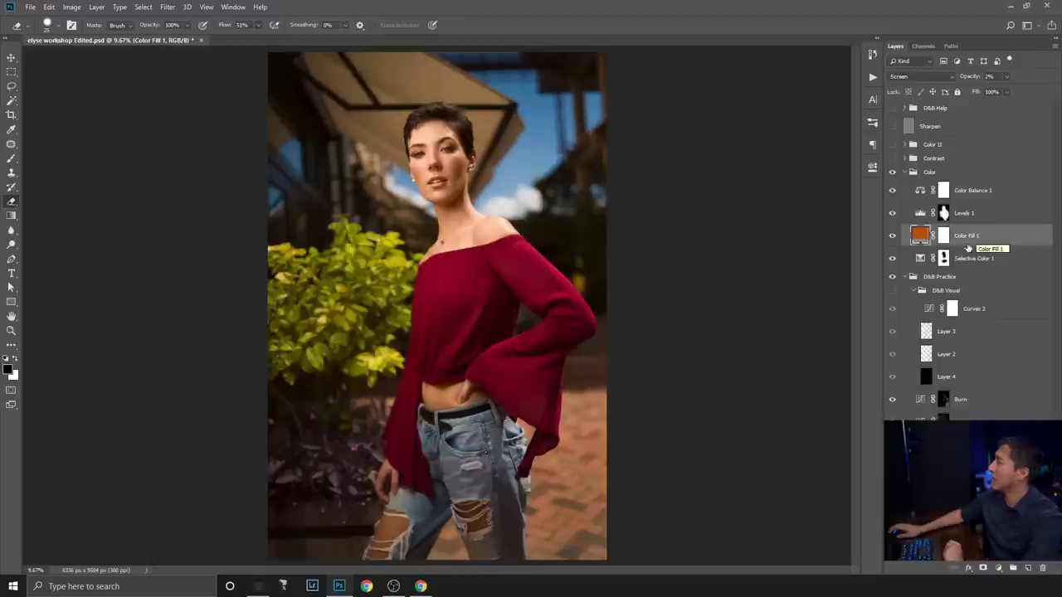
pyautogui.click(969, 254)
pyautogui.click(905, 173)
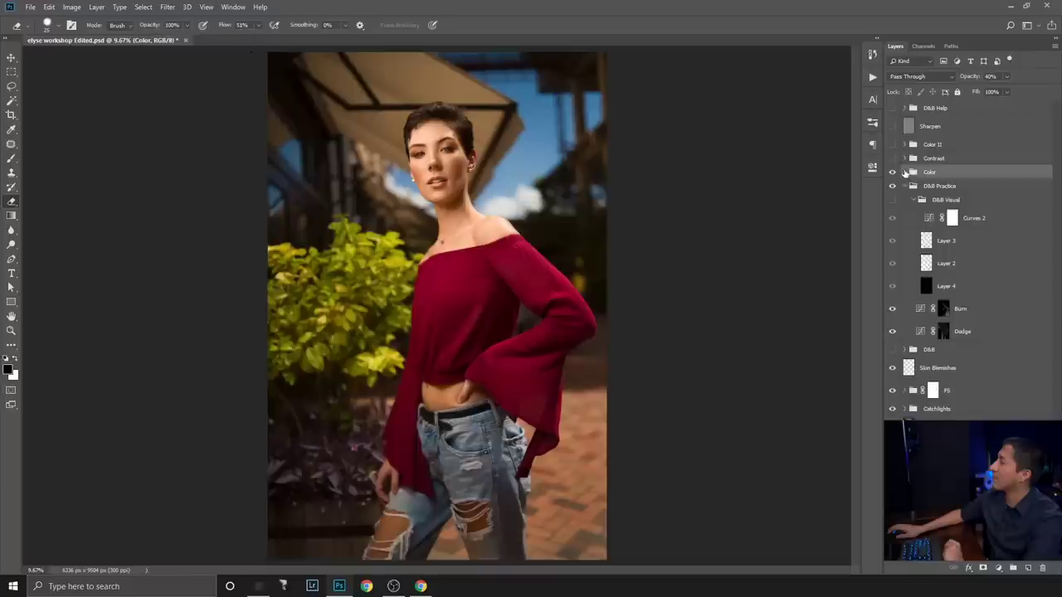
# - Turn on the Contrast group, review its Curves 1 and Levels 2 layers, and collapse the group
pyautogui.click(892, 158)
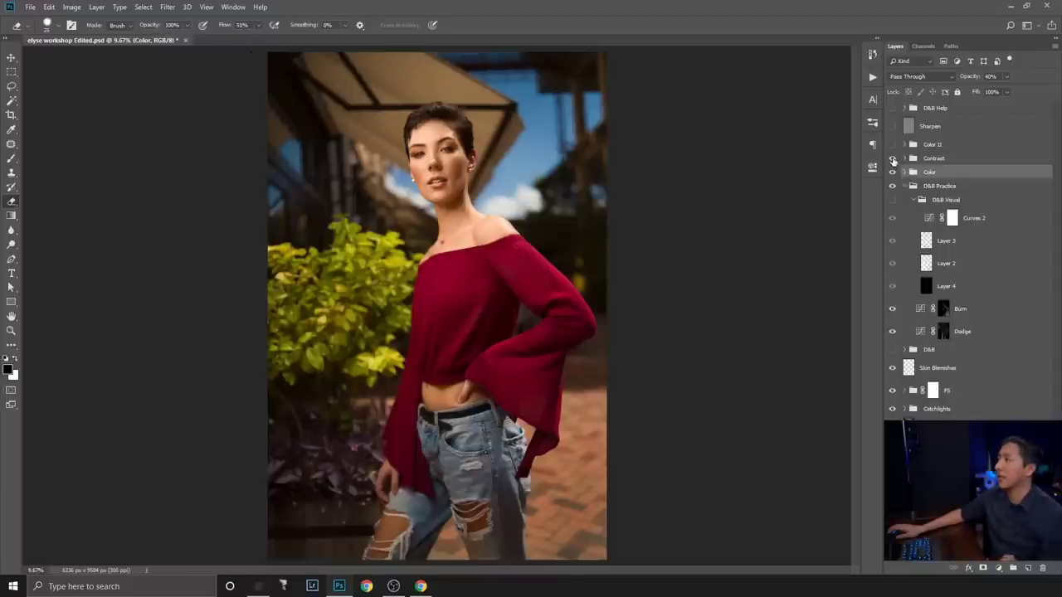
pyautogui.click(903, 159)
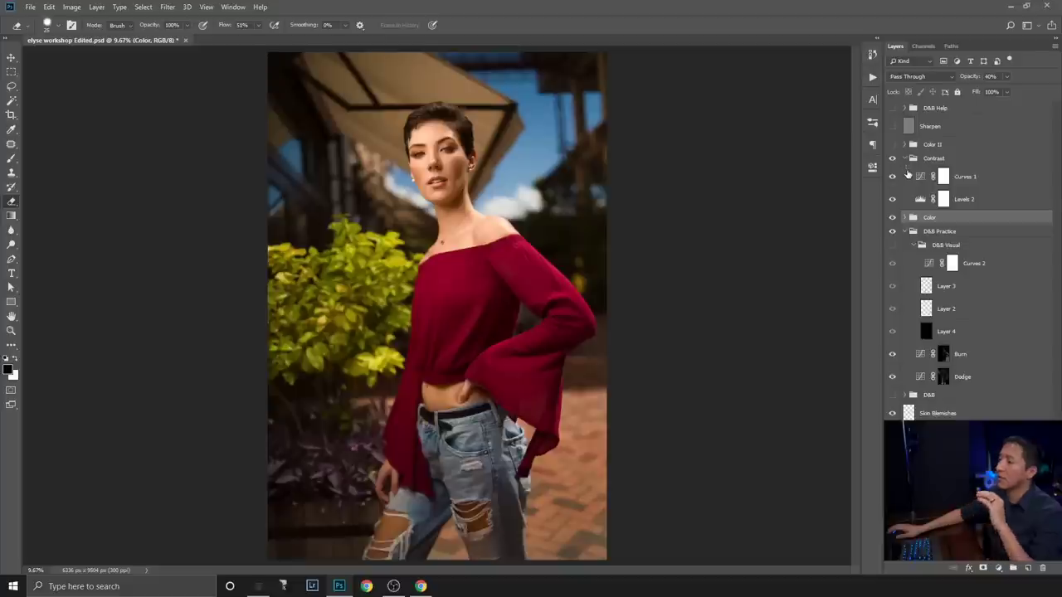
pyautogui.click(892, 160)
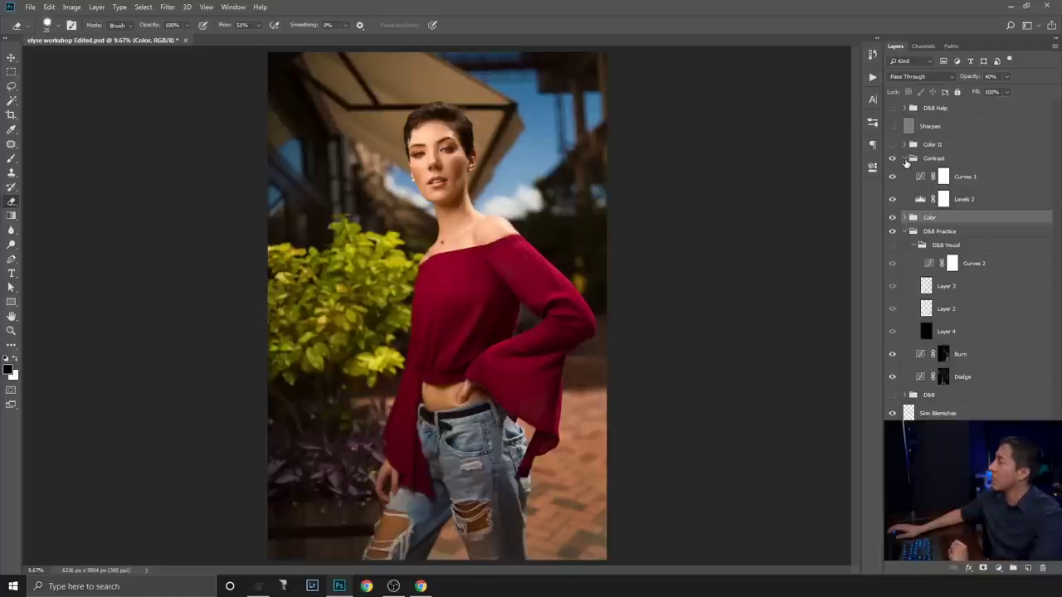
pyautogui.click(903, 159)
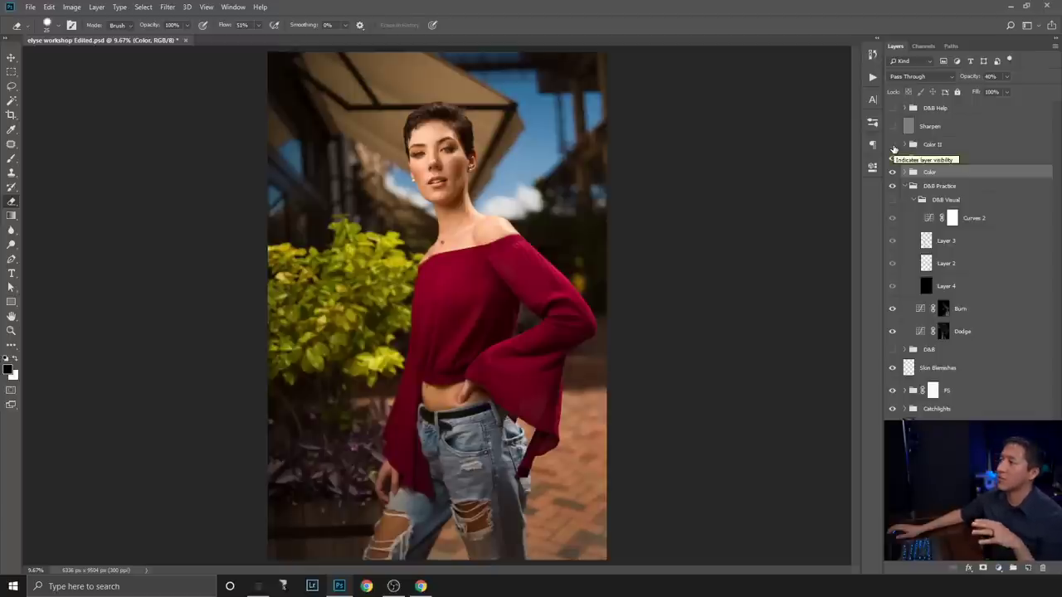
# - Turn on the Color II group, compare the image with and without it, and expand it with only Gradient Map 1 visible inside
pyautogui.click(892, 145)
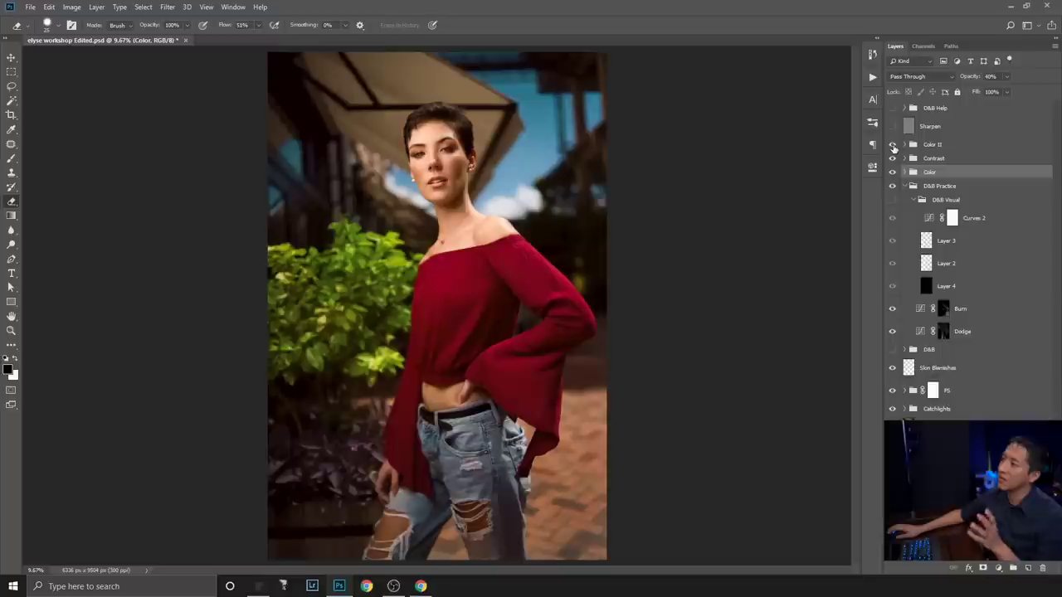
pyautogui.click(893, 146)
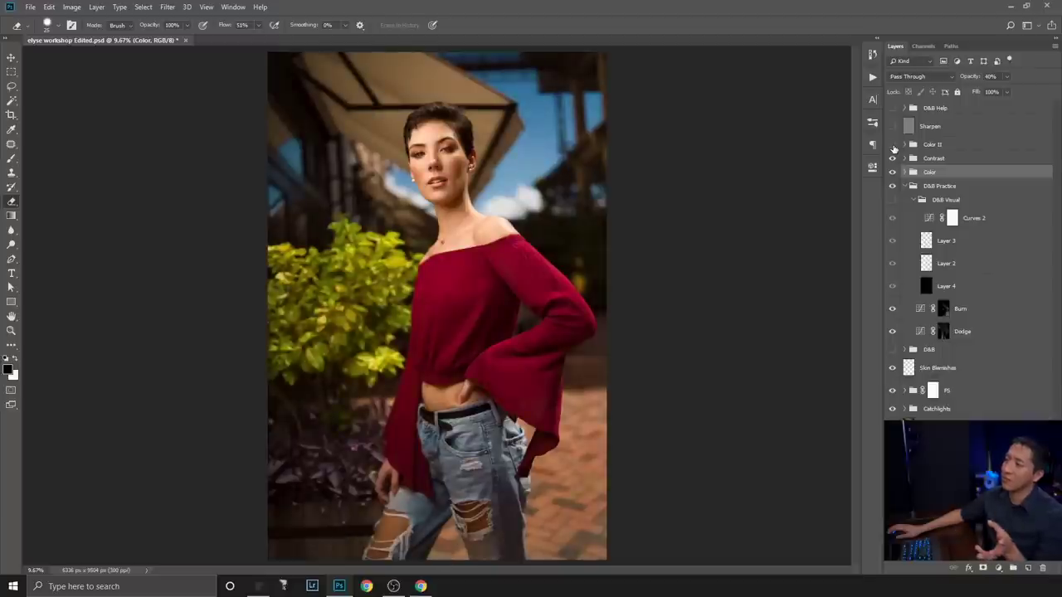
pyautogui.click(892, 145)
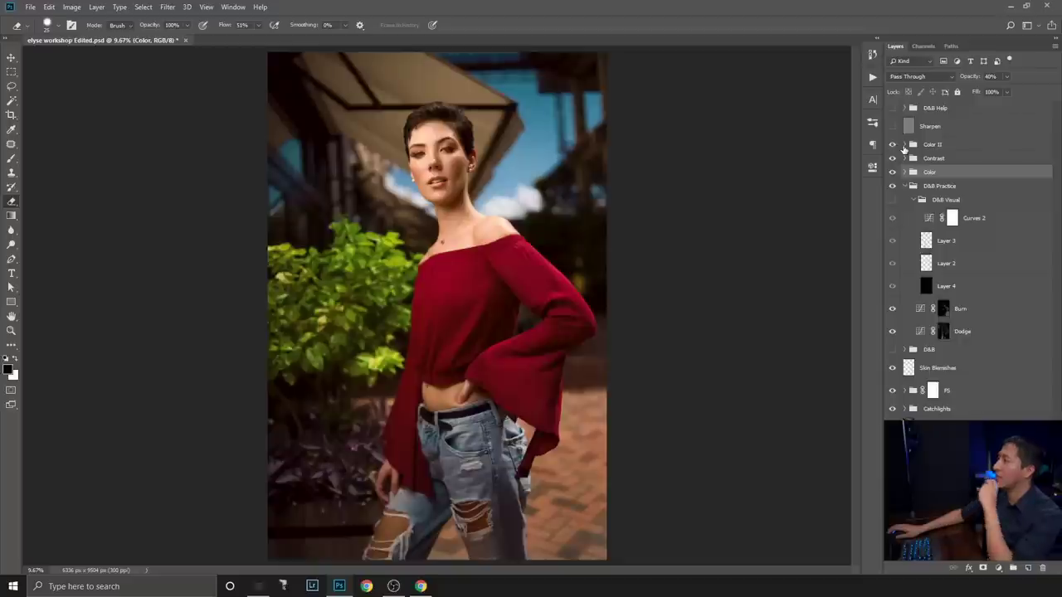
pyautogui.click(904, 145)
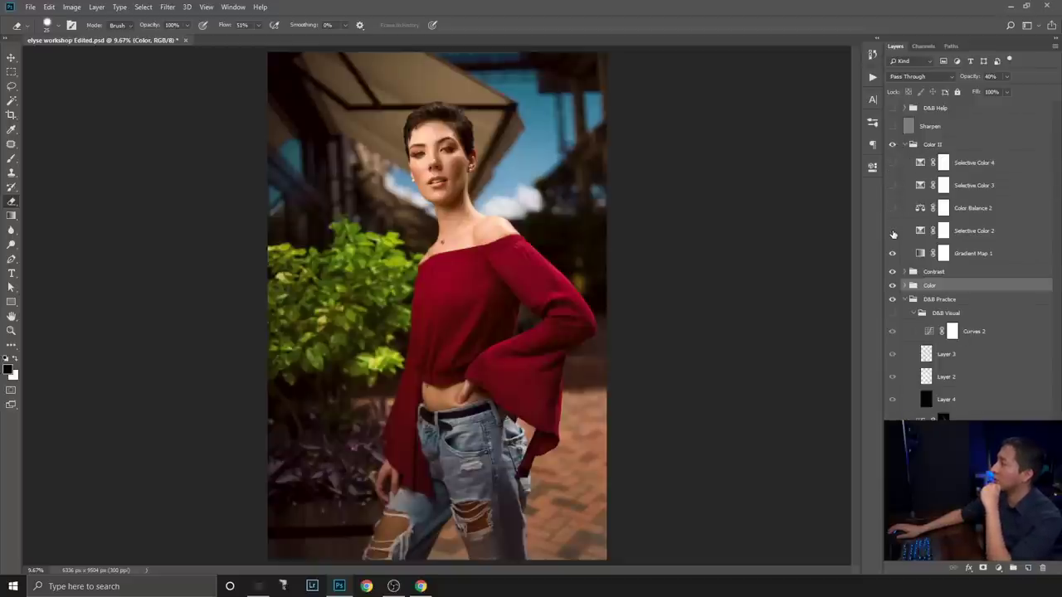
# - Compare the image with and without Gradient Map 1, and review its gradient and available presets
pyautogui.click(892, 254)
pyautogui.click(892, 254)
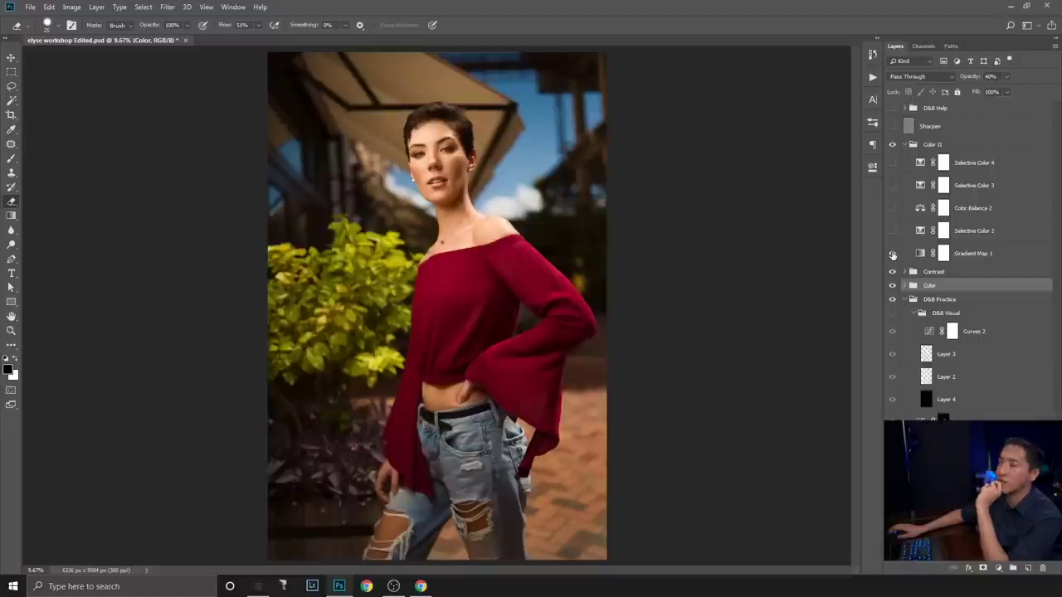
pyautogui.doubleClick(920, 254)
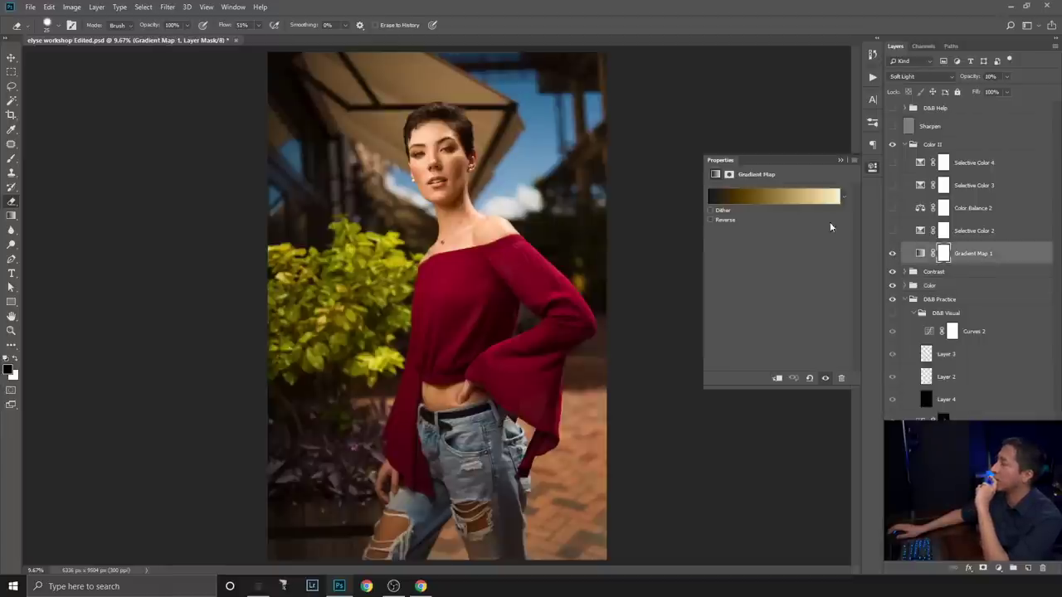
pyautogui.click(844, 196)
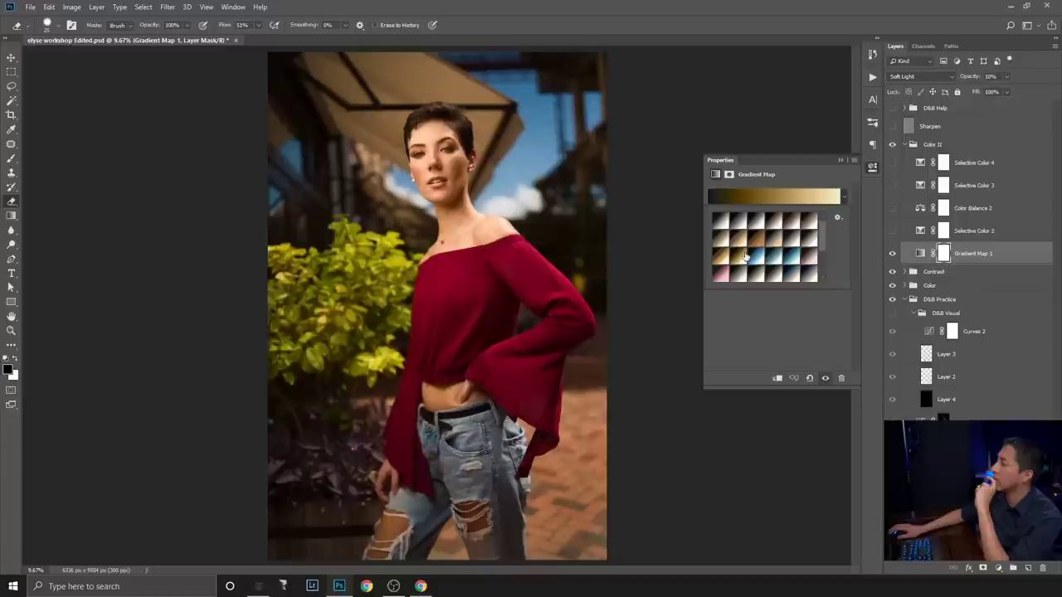
pyautogui.click(840, 160)
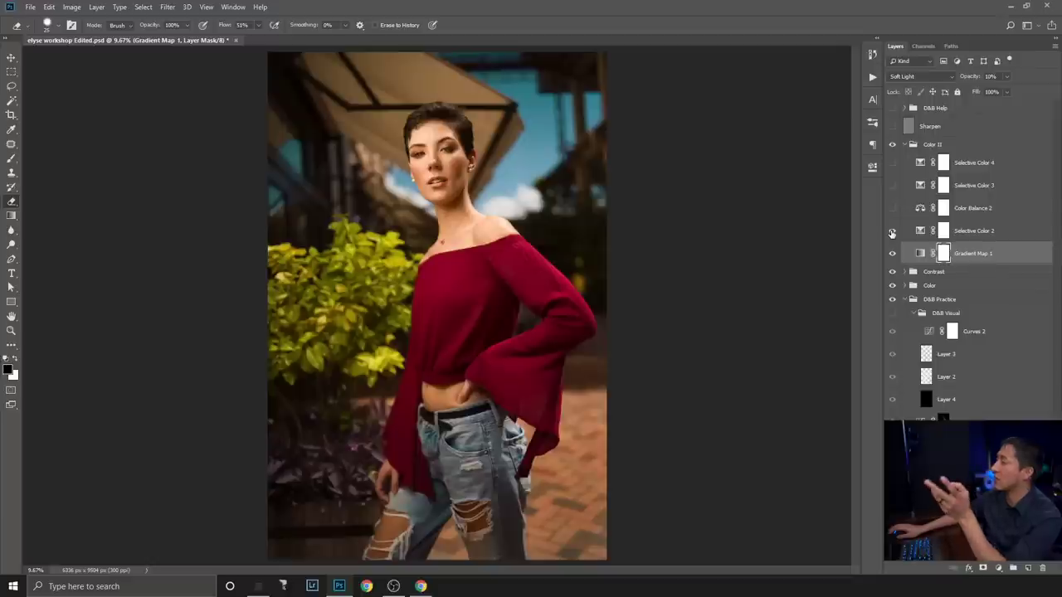
# - Turn on Selective Color 2, Color Balance 2, Selective Color 3 and Selective Color 4, and collapse the Color II group
pyautogui.click(891, 232)
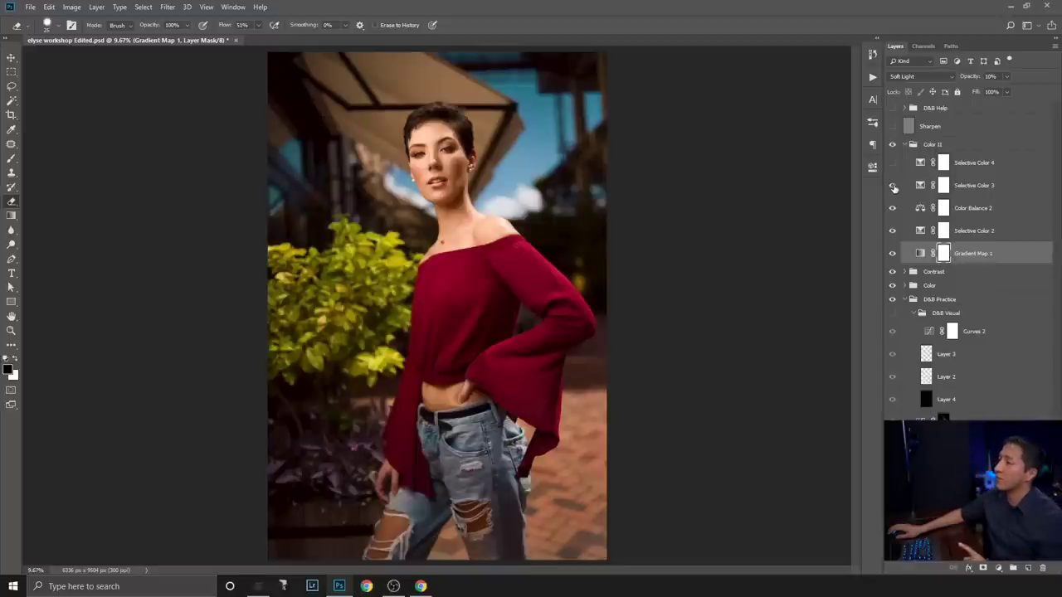
pyautogui.click(893, 186)
pyautogui.click(893, 186)
pyautogui.click(893, 188)
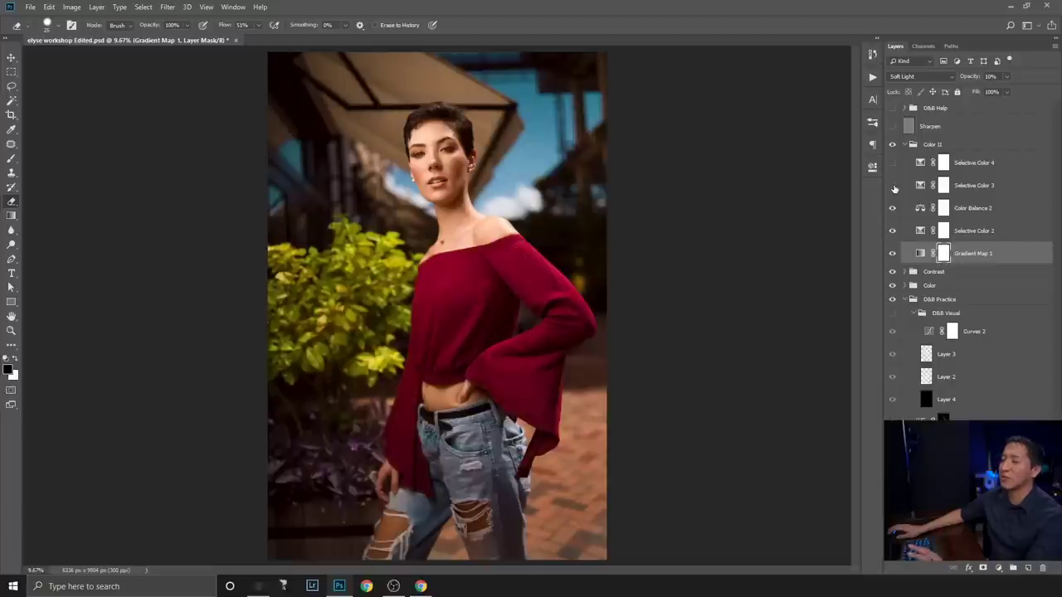
pyautogui.click(893, 188)
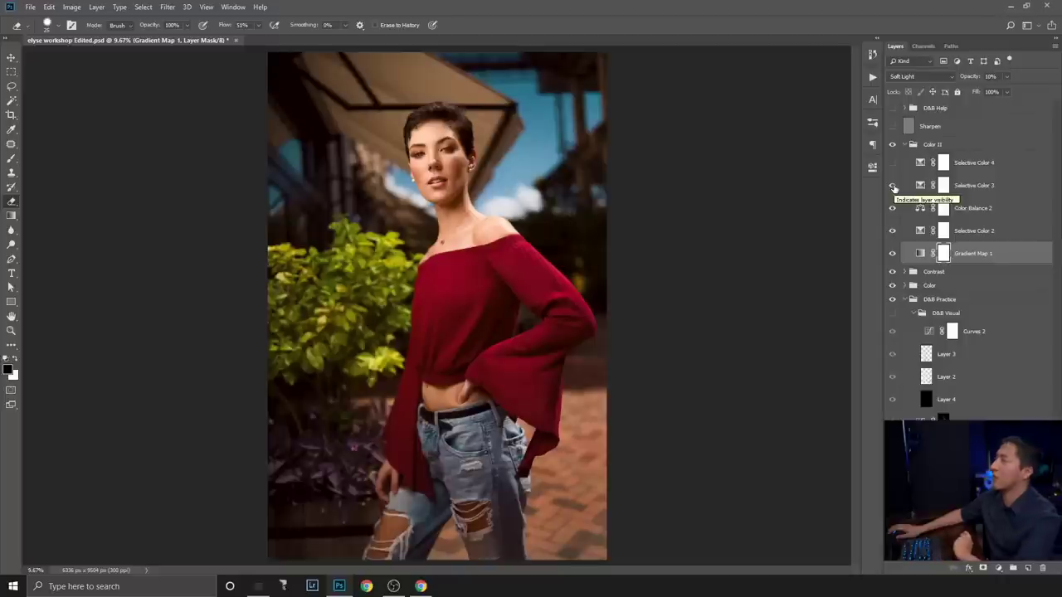
pyautogui.click(892, 163)
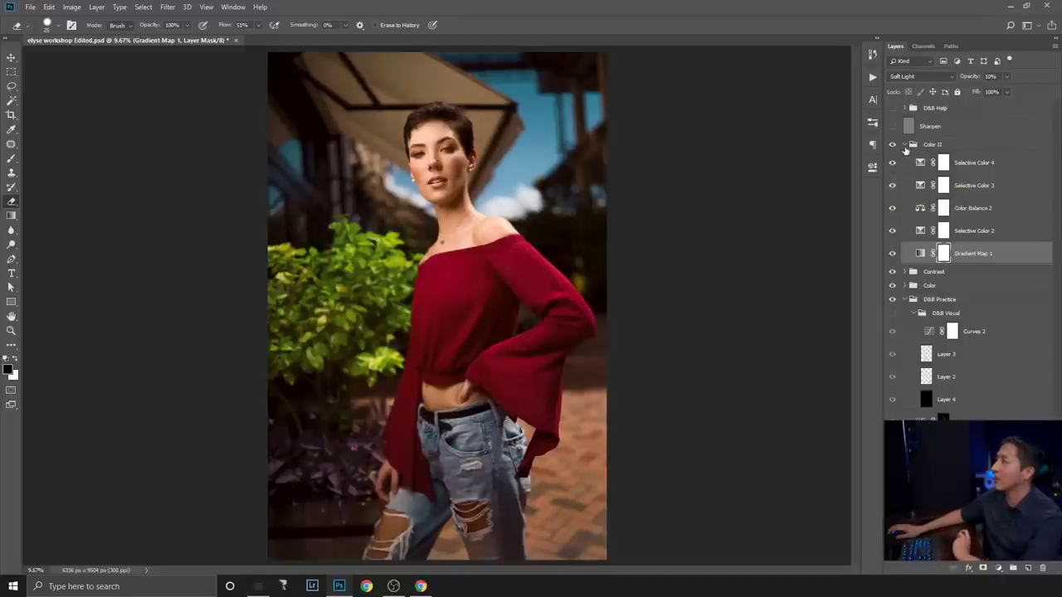
pyautogui.click(904, 145)
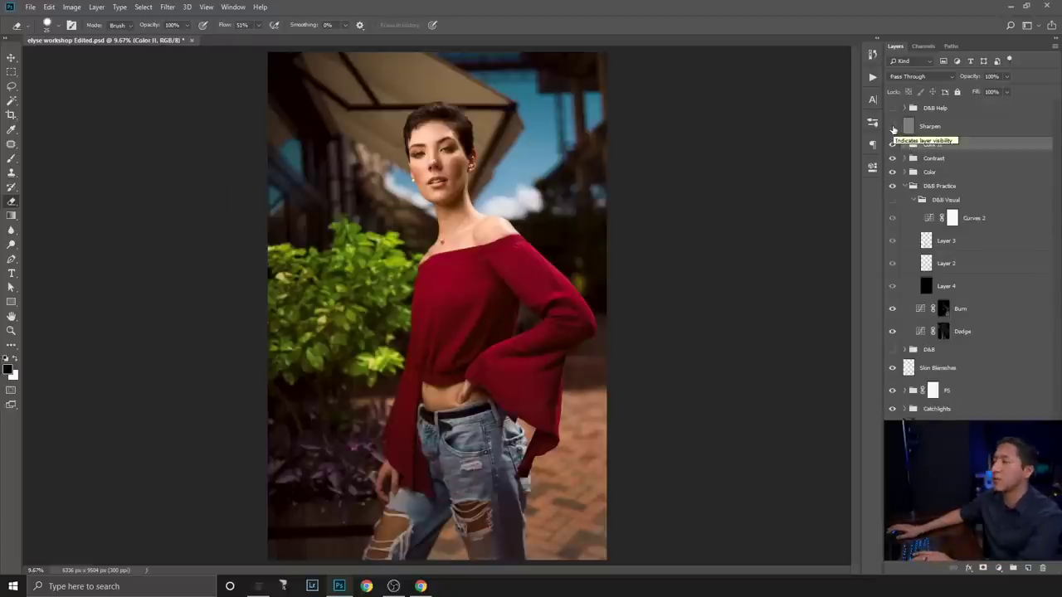
# - Turn on the Sharpen layer, examining its effect on the face at 100% before returning to the full image
pyautogui.click(893, 127)
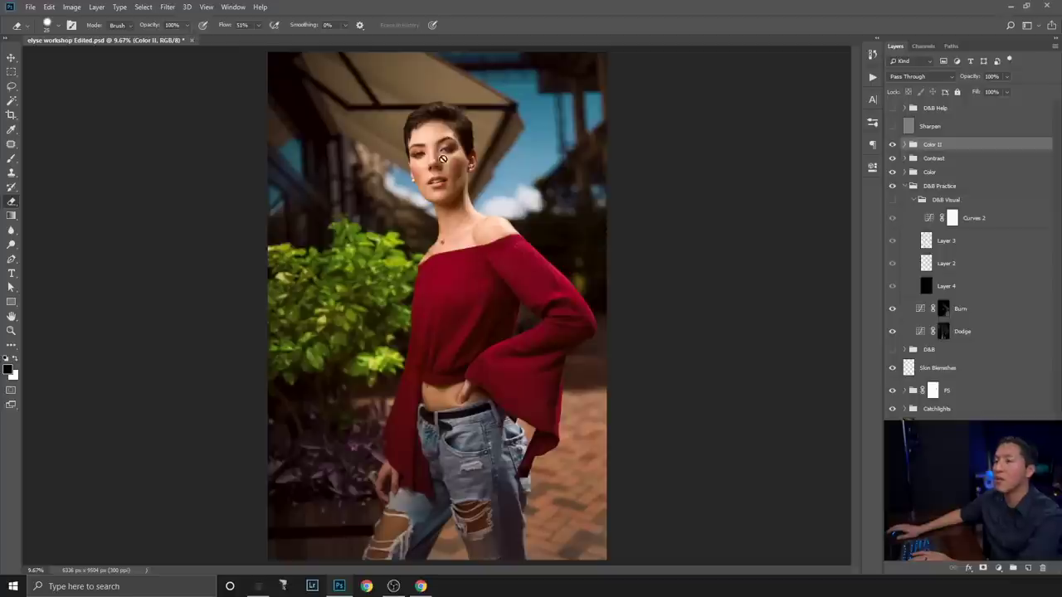
pyautogui.hotkey('ctrl', '+')
pyautogui.scroll(3, 642, 221)
pyautogui.hotkey('ctrl', '+')
pyautogui.hotkey('ctrl', '+')
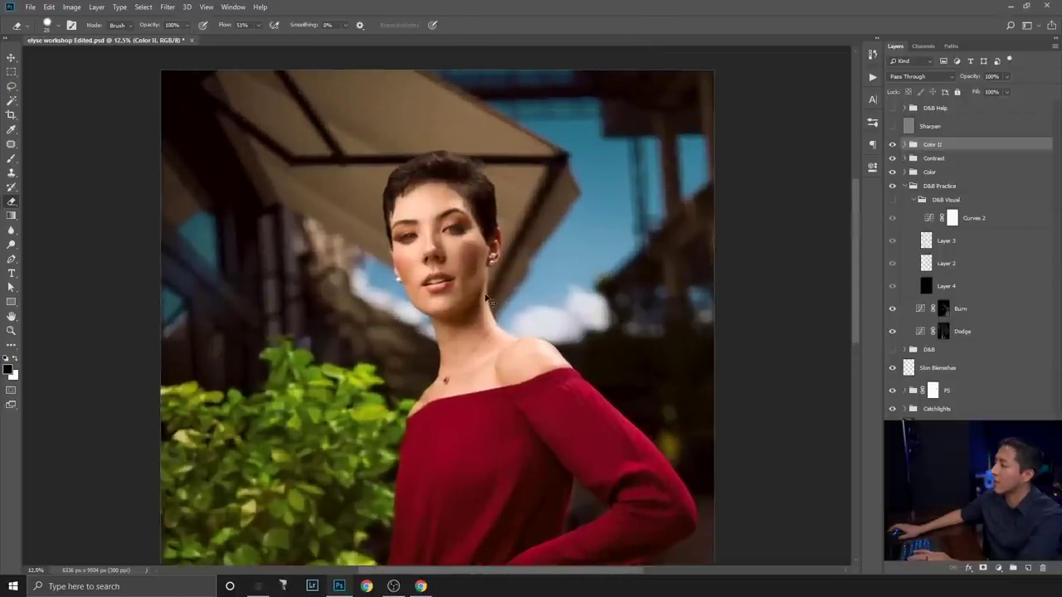
pyautogui.scroll(3, 485, 295)
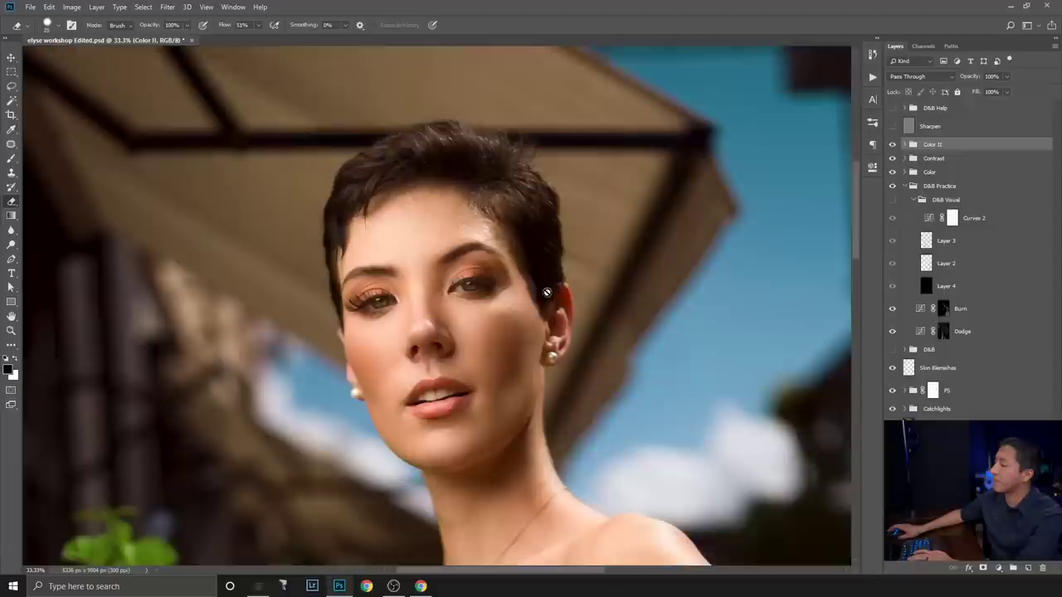
pyautogui.hotkey('ctrl', '+')
pyautogui.hotkey('ctrl', '+')
pyautogui.scroll(2, 583, 277)
pyautogui.hotkey('ctrl', '+')
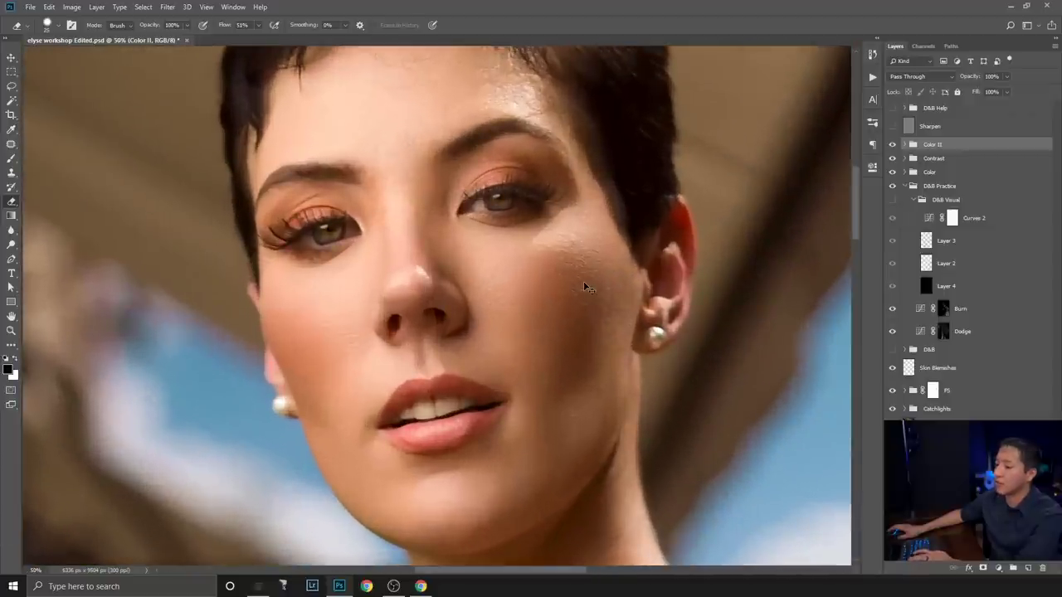
pyautogui.scroll(1, 597, 280)
pyautogui.hotkey('ctrl', '+')
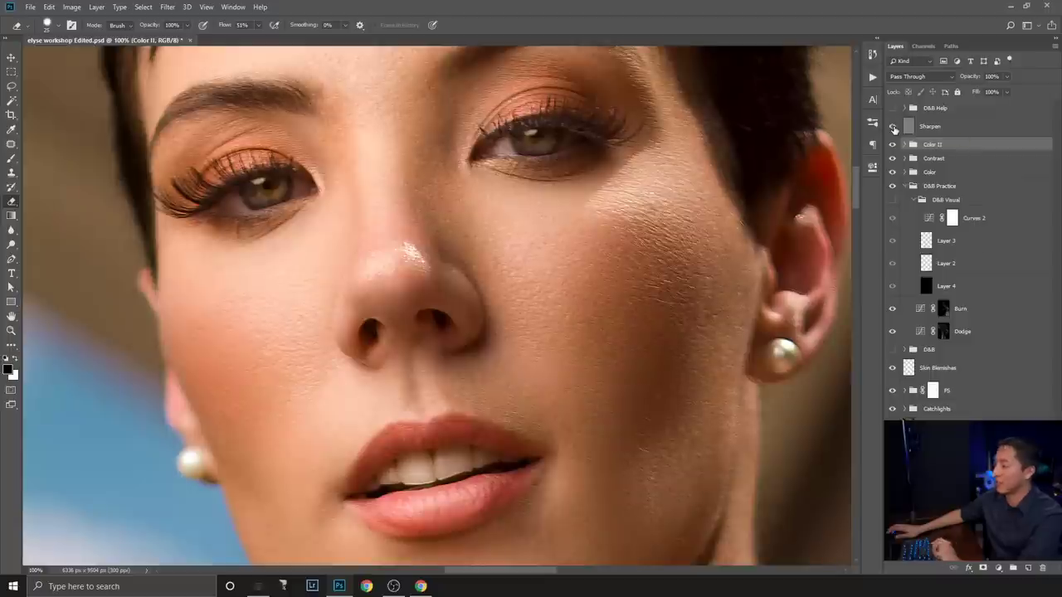
pyautogui.hotkey('ctrl', '0')
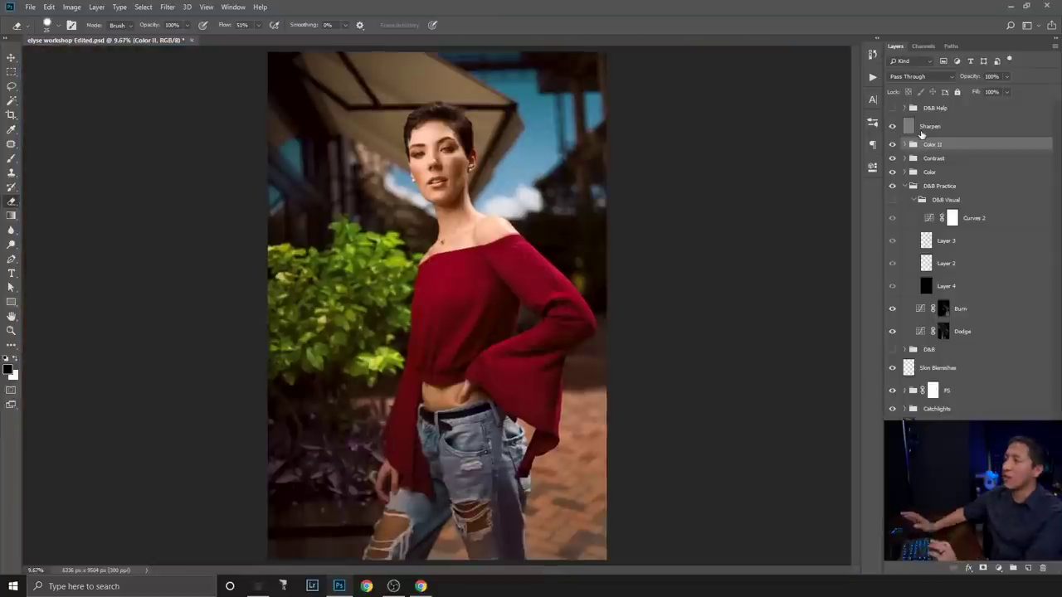